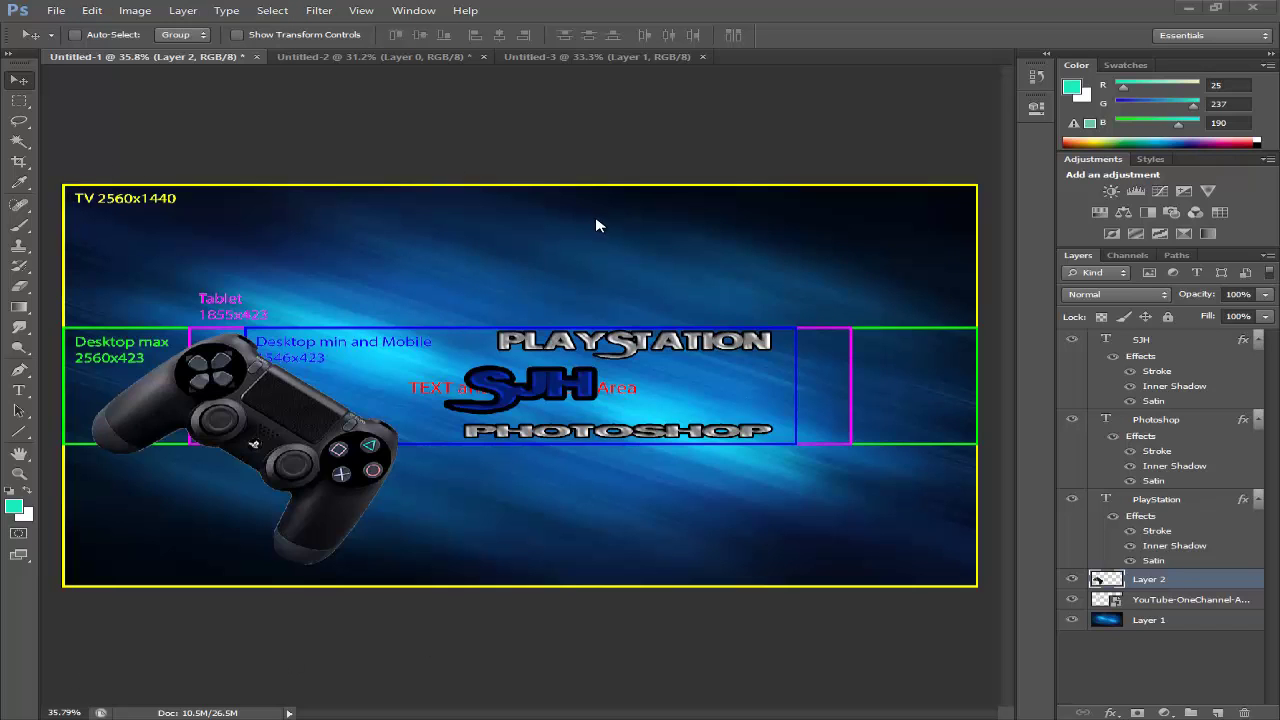
# Step: Create a new 2560 by 1440 pixel RGB document with a transparent background
pyautogui.click(52, 10)
pyautogui.click(166, 73)
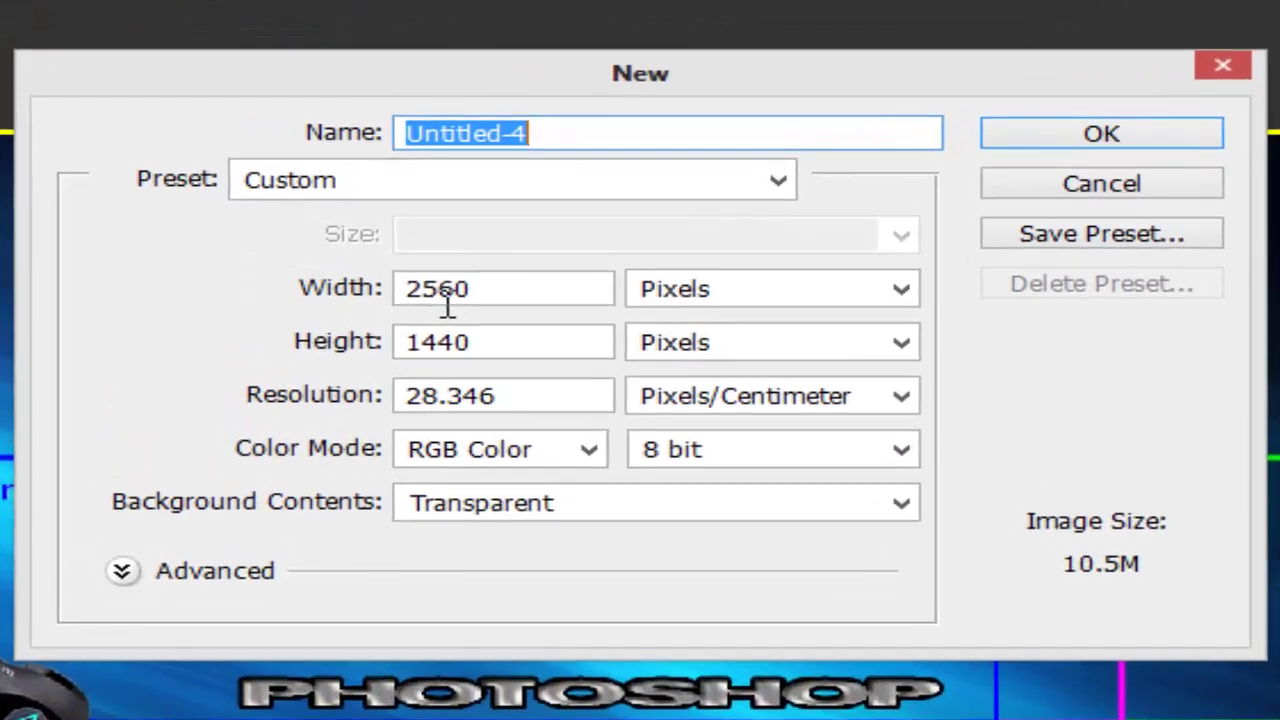
pyautogui.click(570, 257)
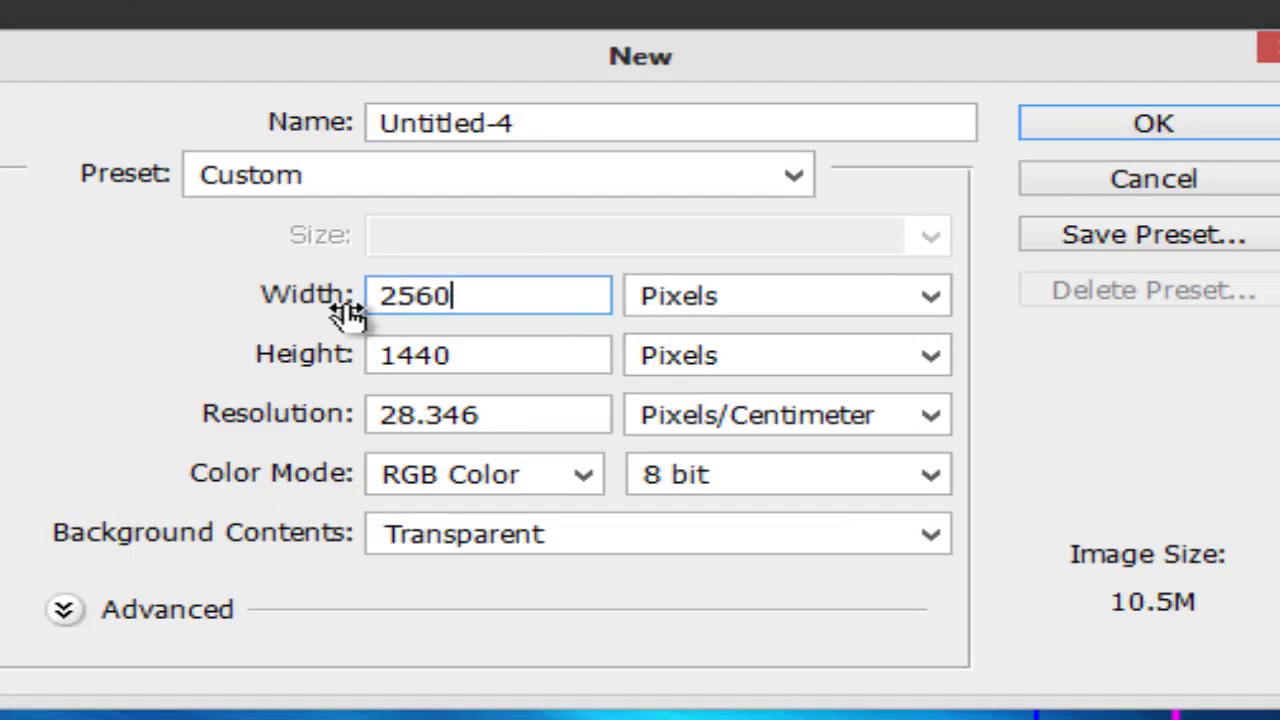
pyautogui.doubleClick(586, 297)
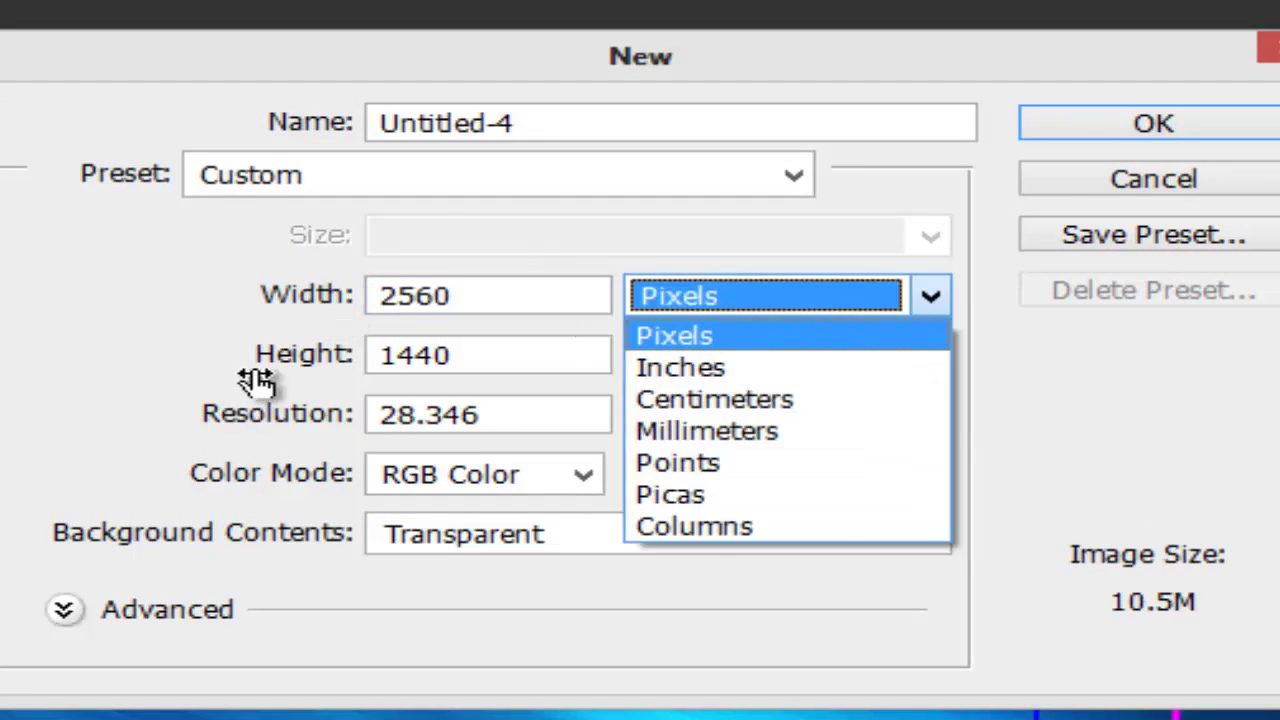
pyautogui.click(380, 354)
pyautogui.doubleClick(505, 360)
pyautogui.click(505, 360)
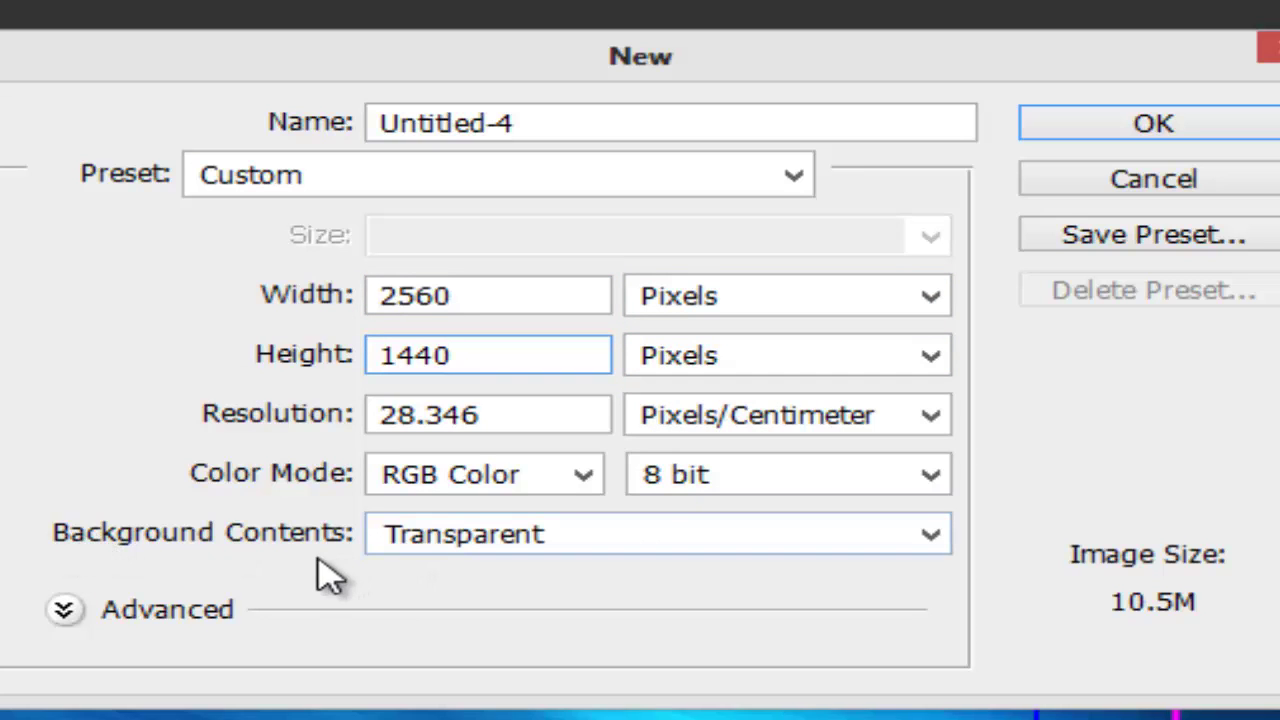
pyautogui.click(470, 535)
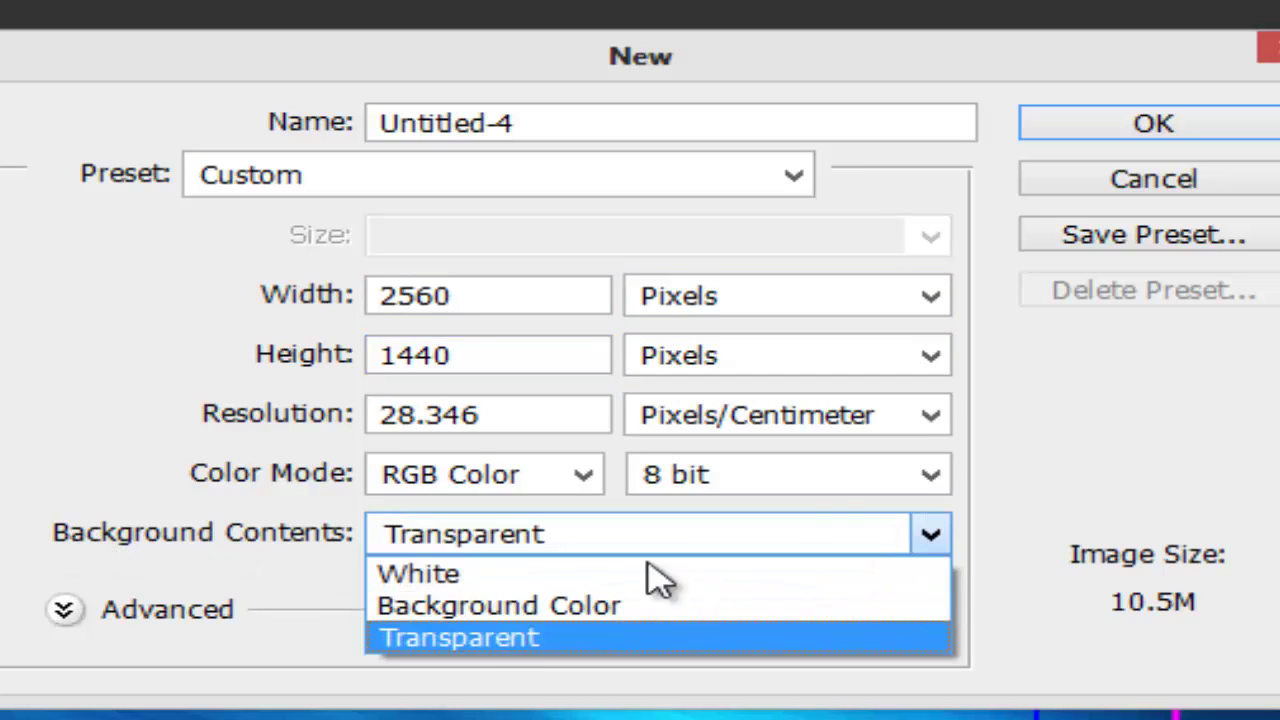
pyautogui.click(700, 535)
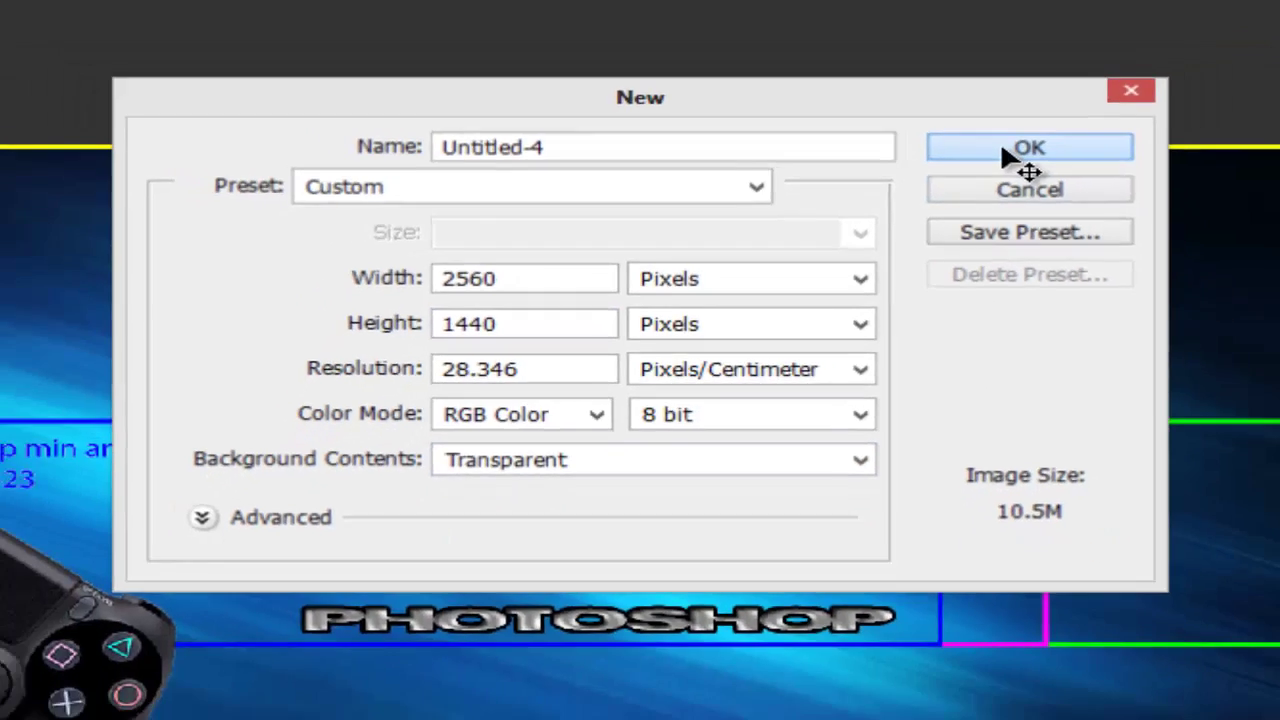
pyautogui.click(1130, 130)
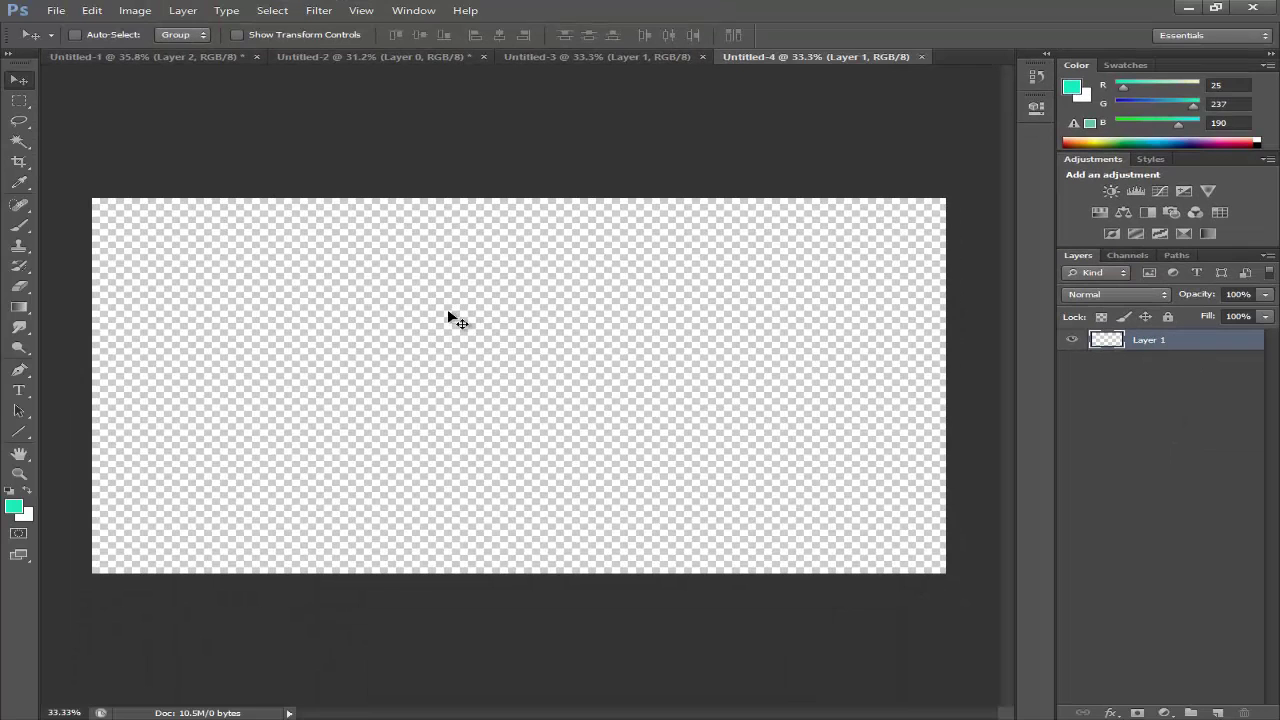
# Step: Place the YouTube-OneChannel-Art-Guide-201304 template in Untitled-4 and add an empty layer beneath it
pyautogui.click(135, 57)
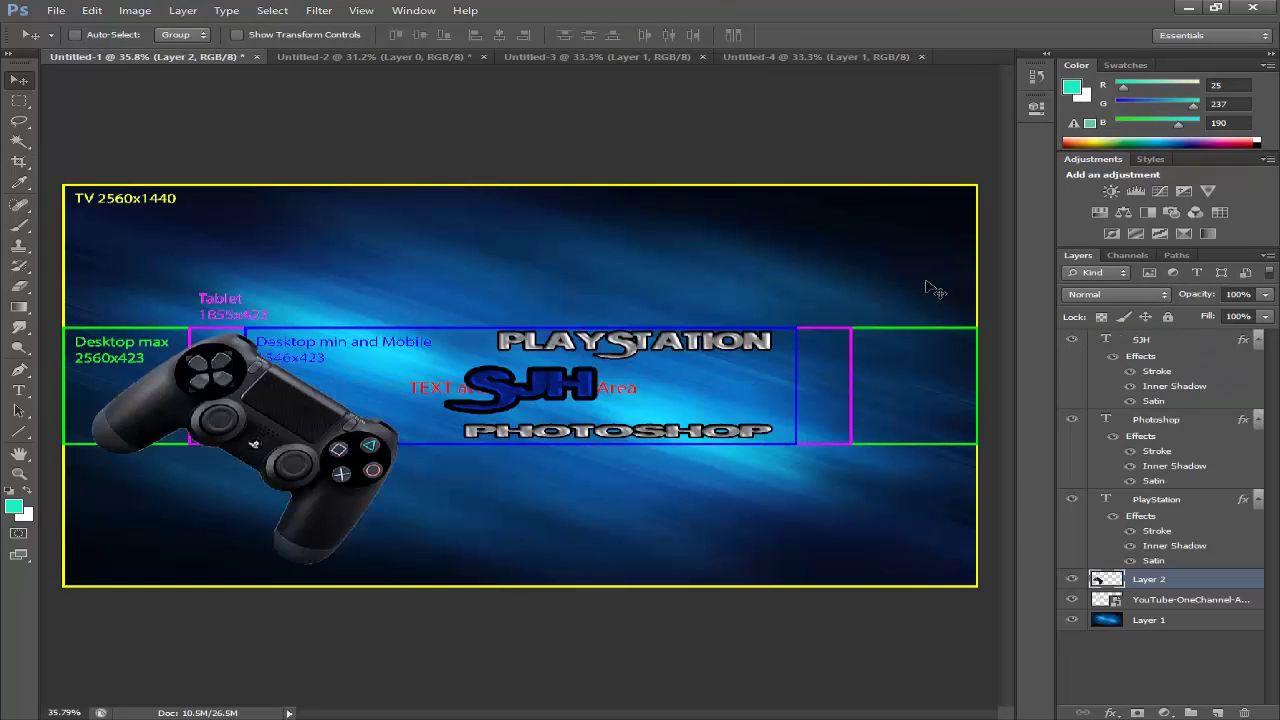
pyautogui.click(797, 62)
pyautogui.click(56, 10)
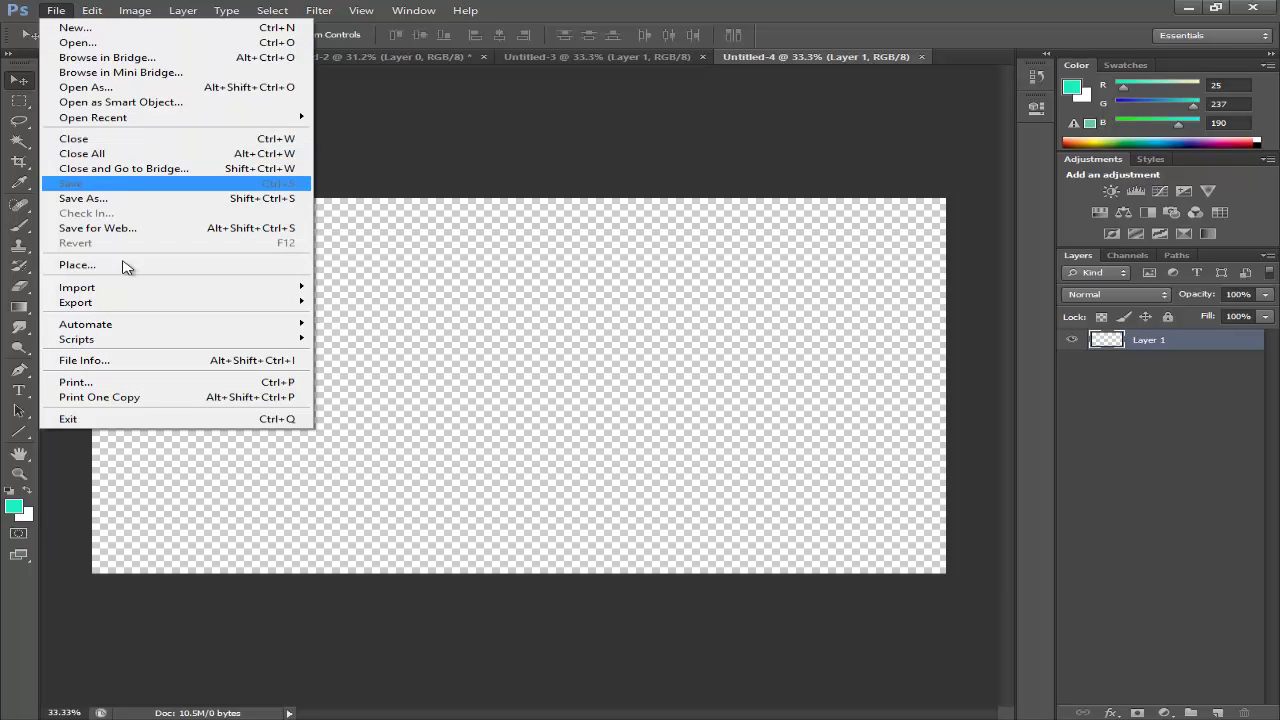
pyautogui.click(185, 265)
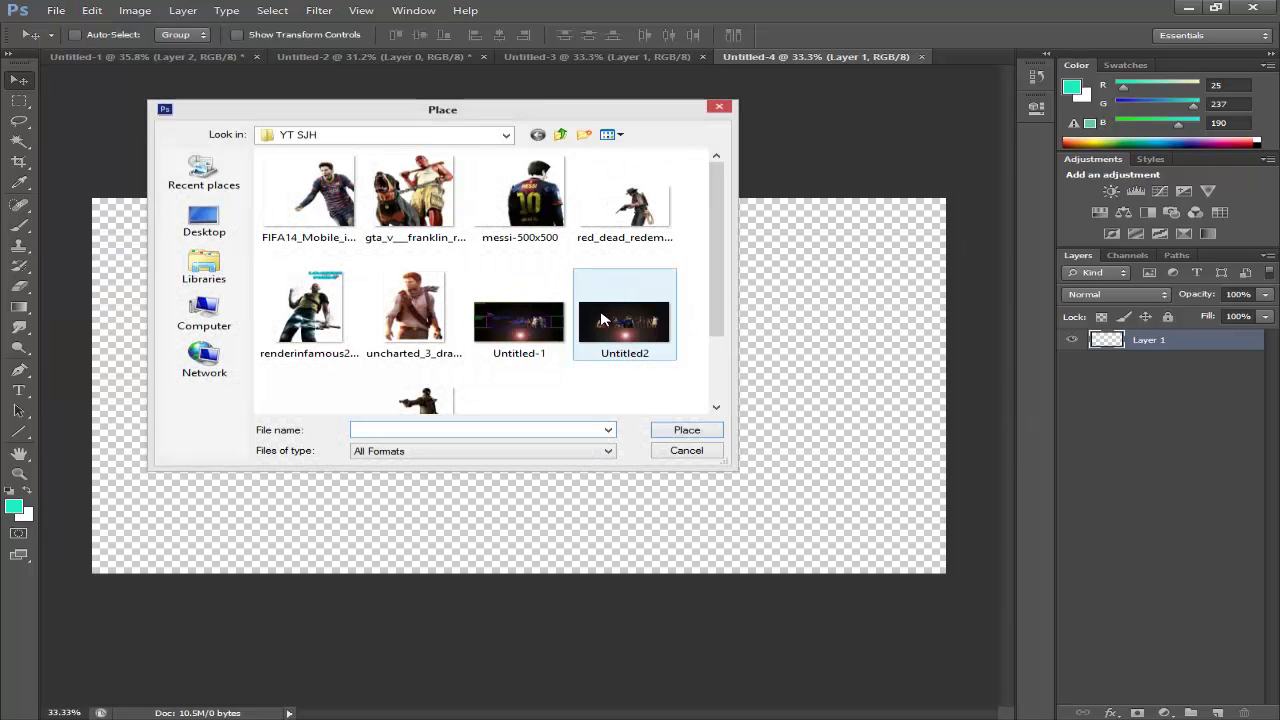
pyautogui.scroll(-2, 610, 380)
pyautogui.doubleClick(518, 340)
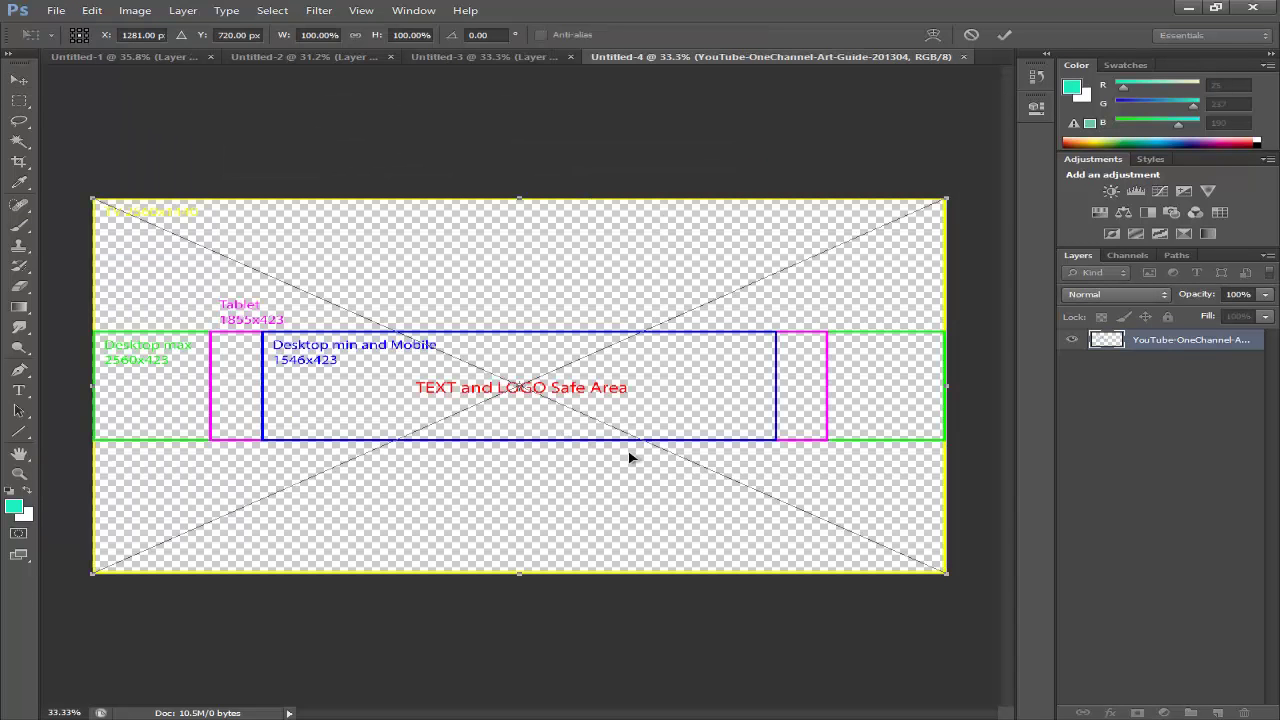
pyautogui.doubleClick(629, 455)
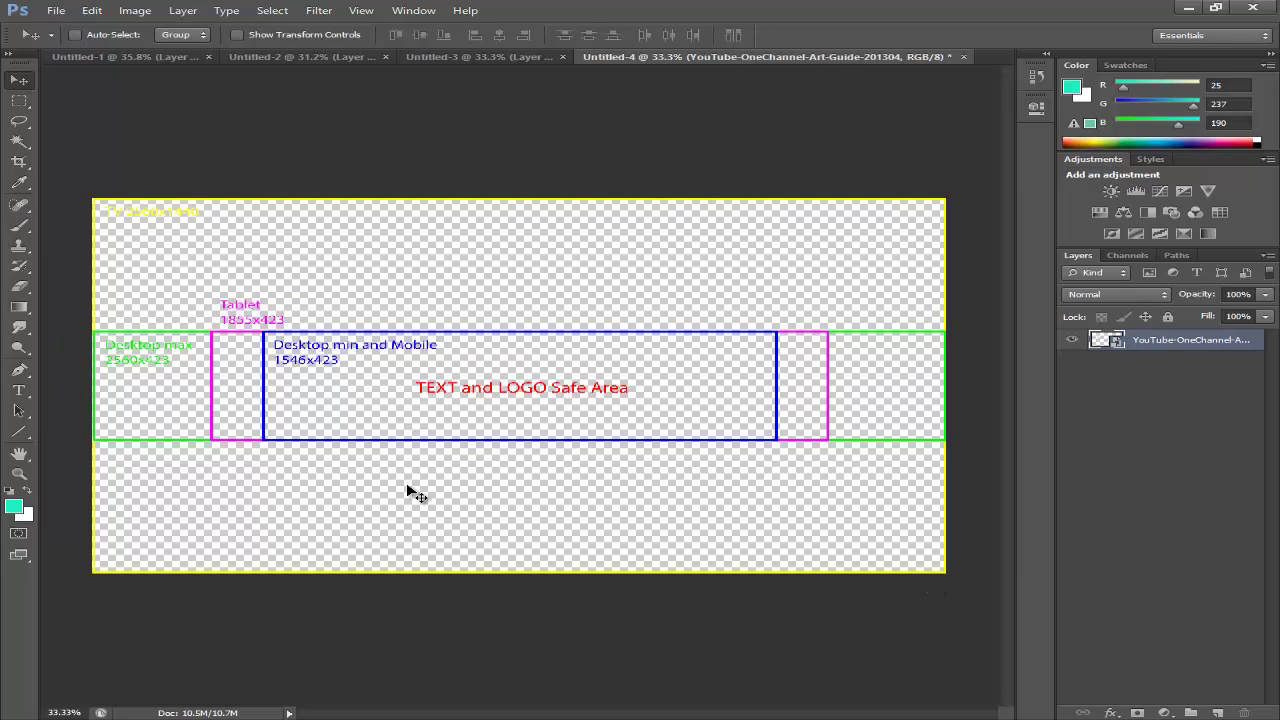
pyautogui.click(1217, 713)
pyautogui.moveTo(1180, 358); pyautogui.dragTo(1155, 342)
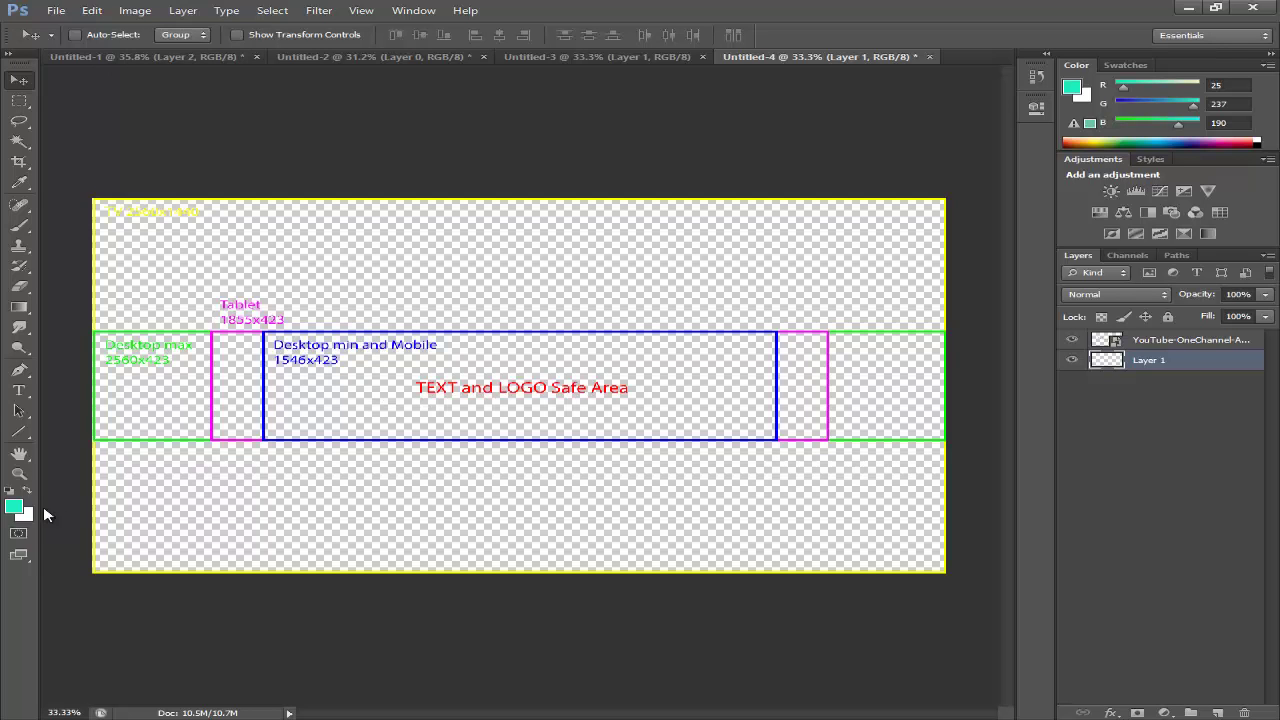
pyautogui.click(16, 507)
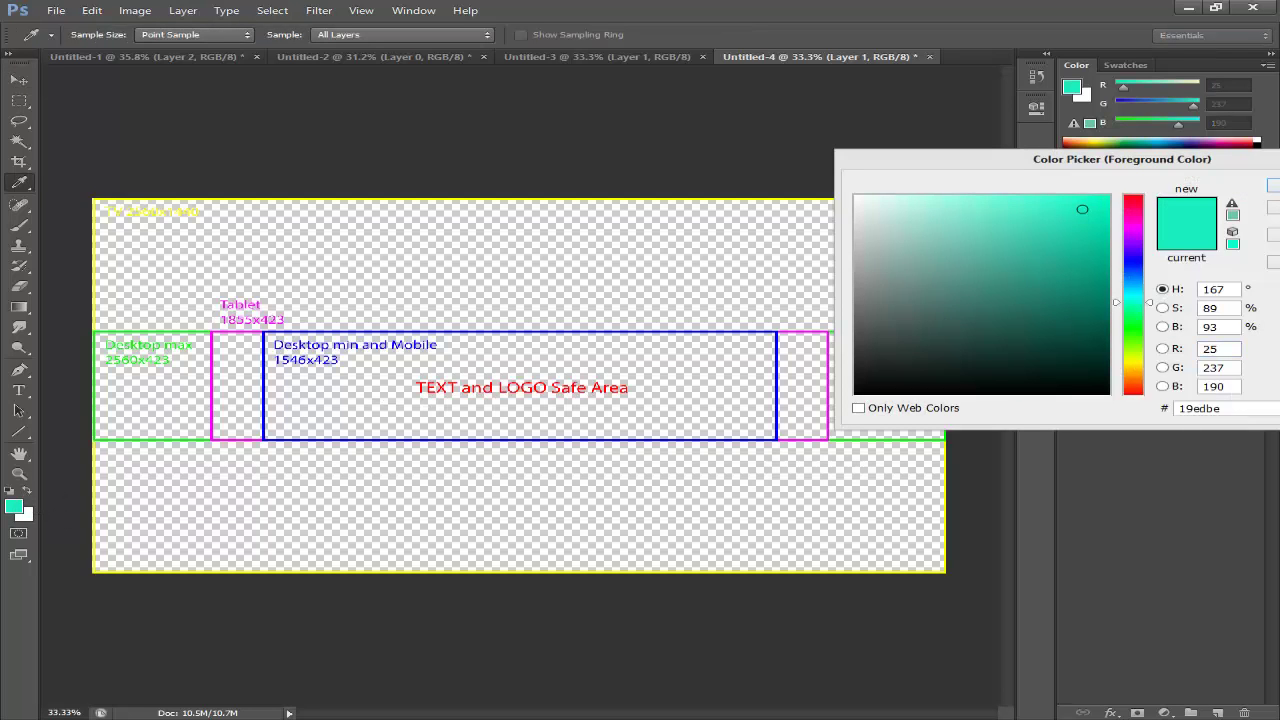
pyautogui.click(1269, 207)
pyautogui.press('v')
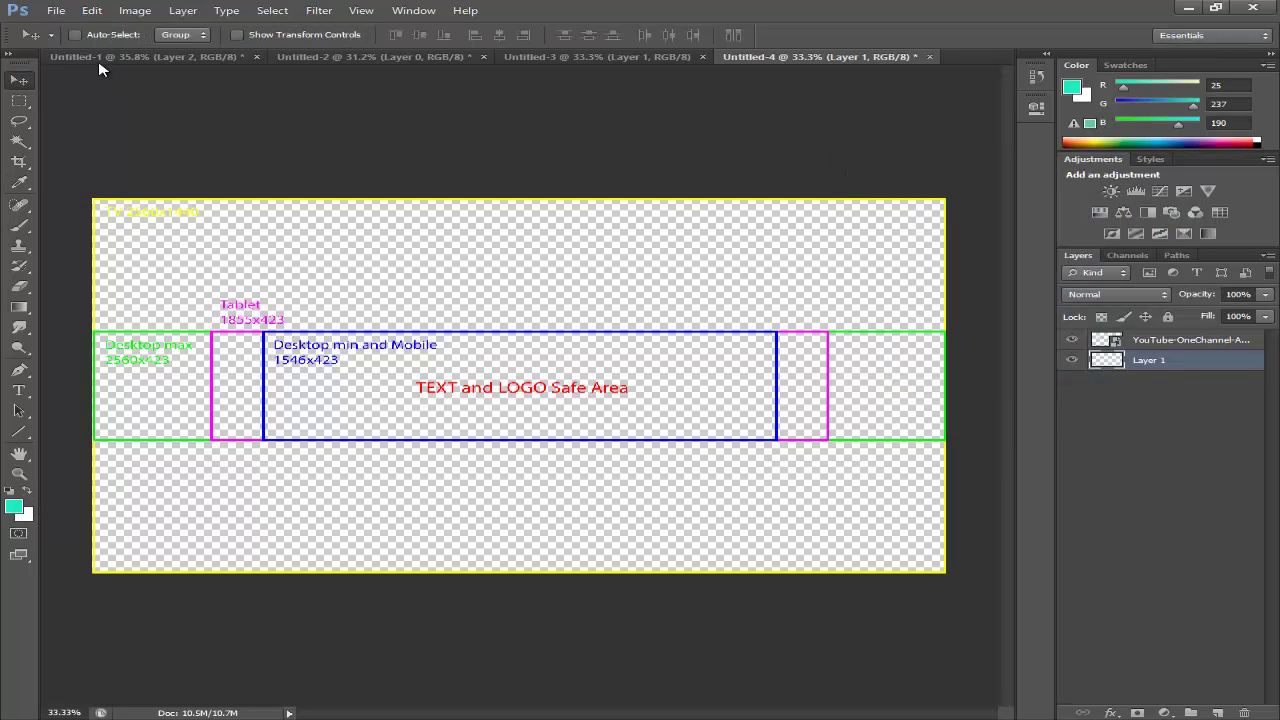
# Step: Copy the blue streaked background layer from Untitled-1 into Untitled-4 and delete that copy
pyautogui.hotkey('ctrl', 'Tab')
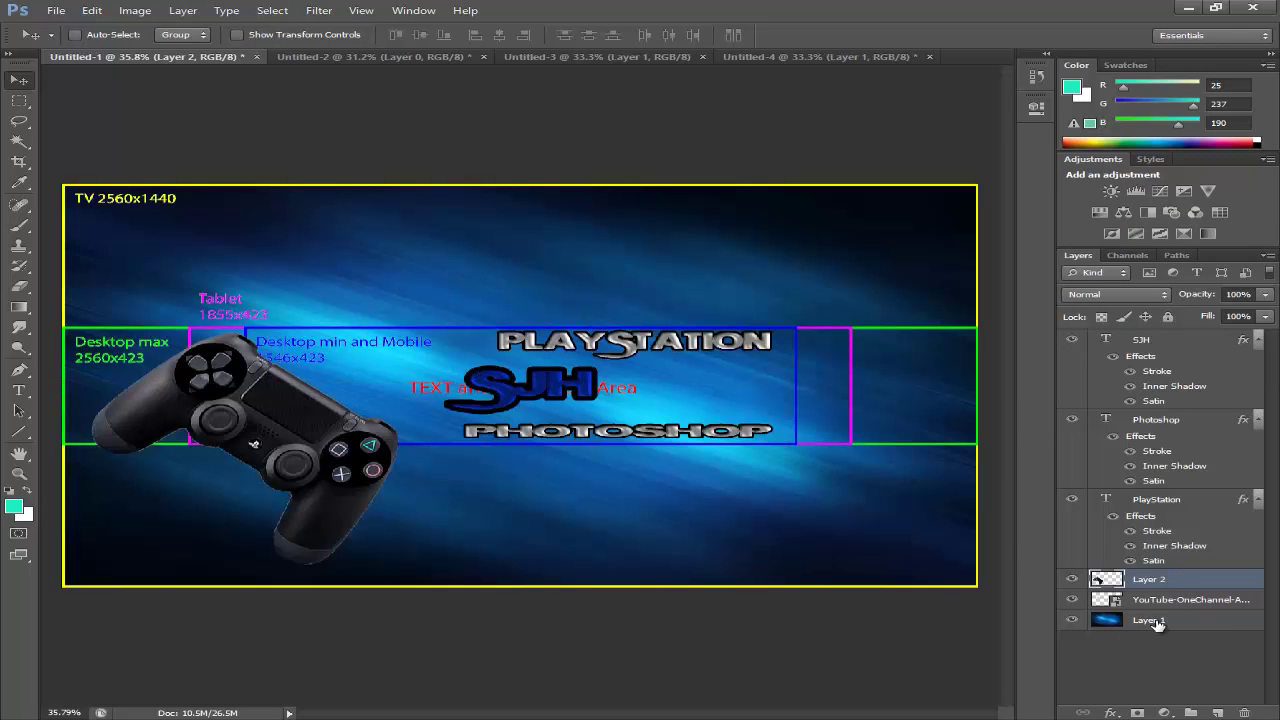
pyautogui.click(1150, 621)
pyautogui.moveTo(679, 226); pyautogui.dragTo(561, 563)
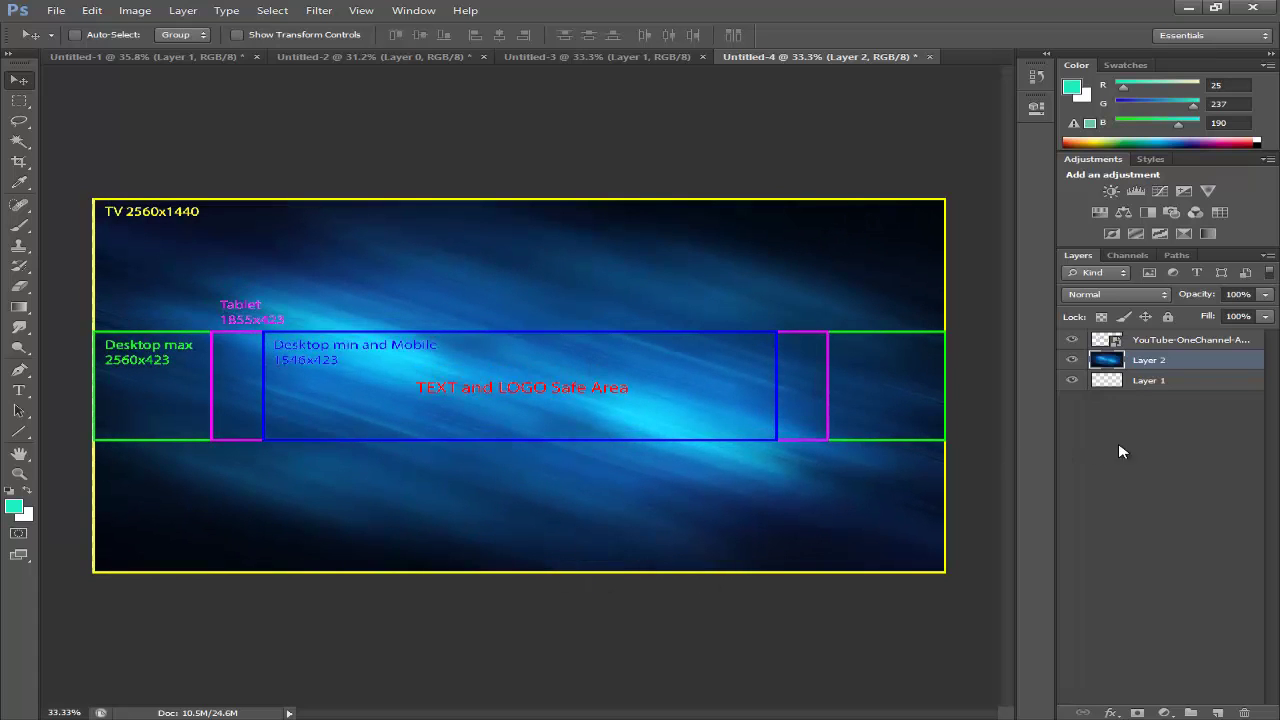
pyautogui.click(1195, 385)
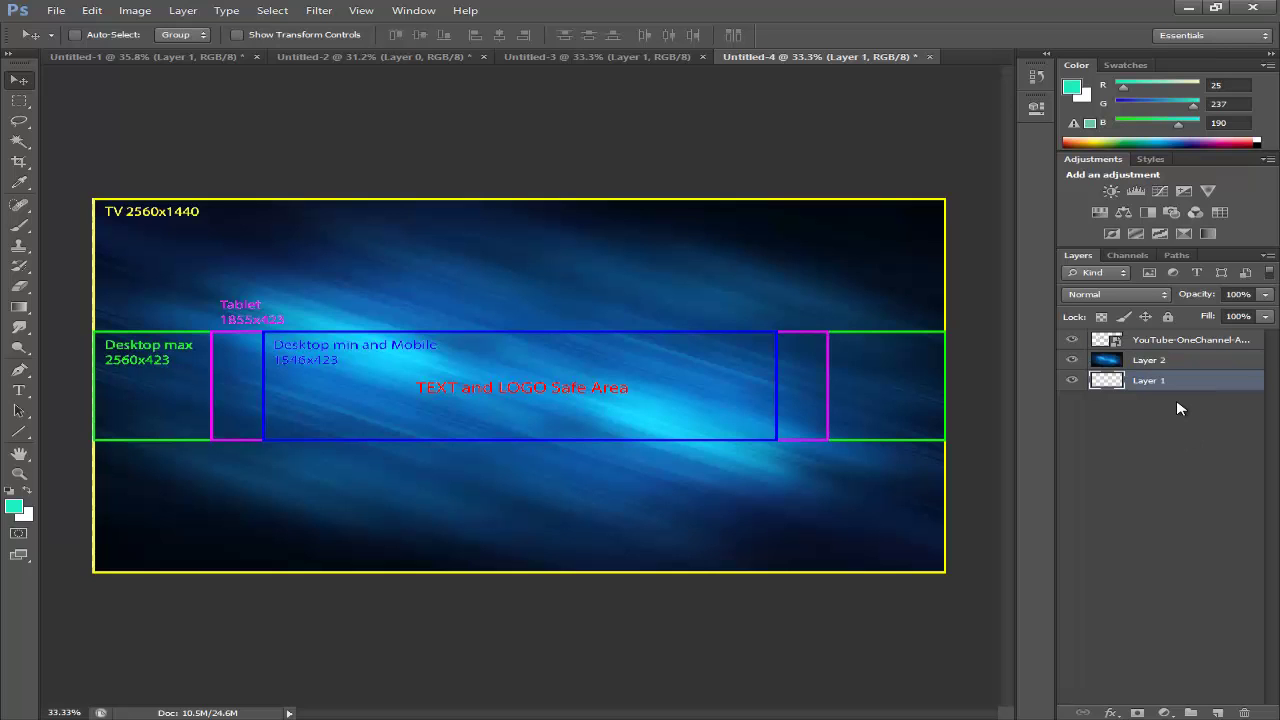
pyautogui.click(1173, 368)
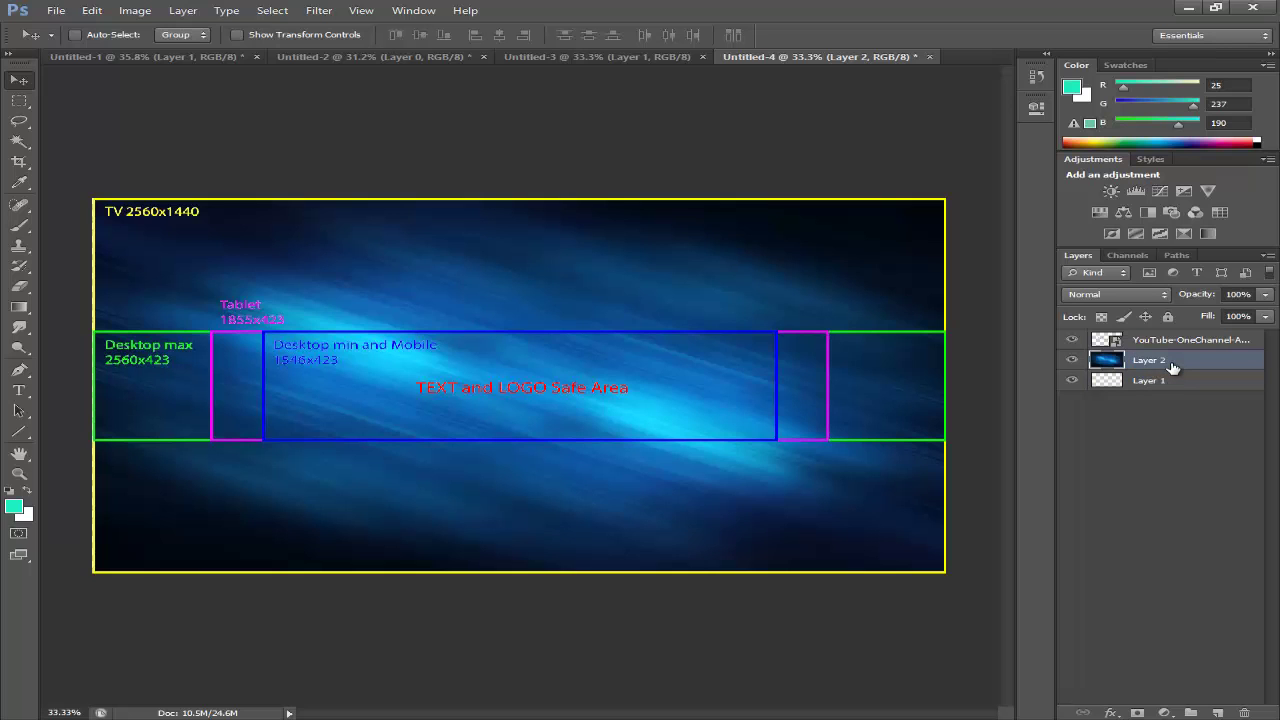
pyautogui.press('Delete')
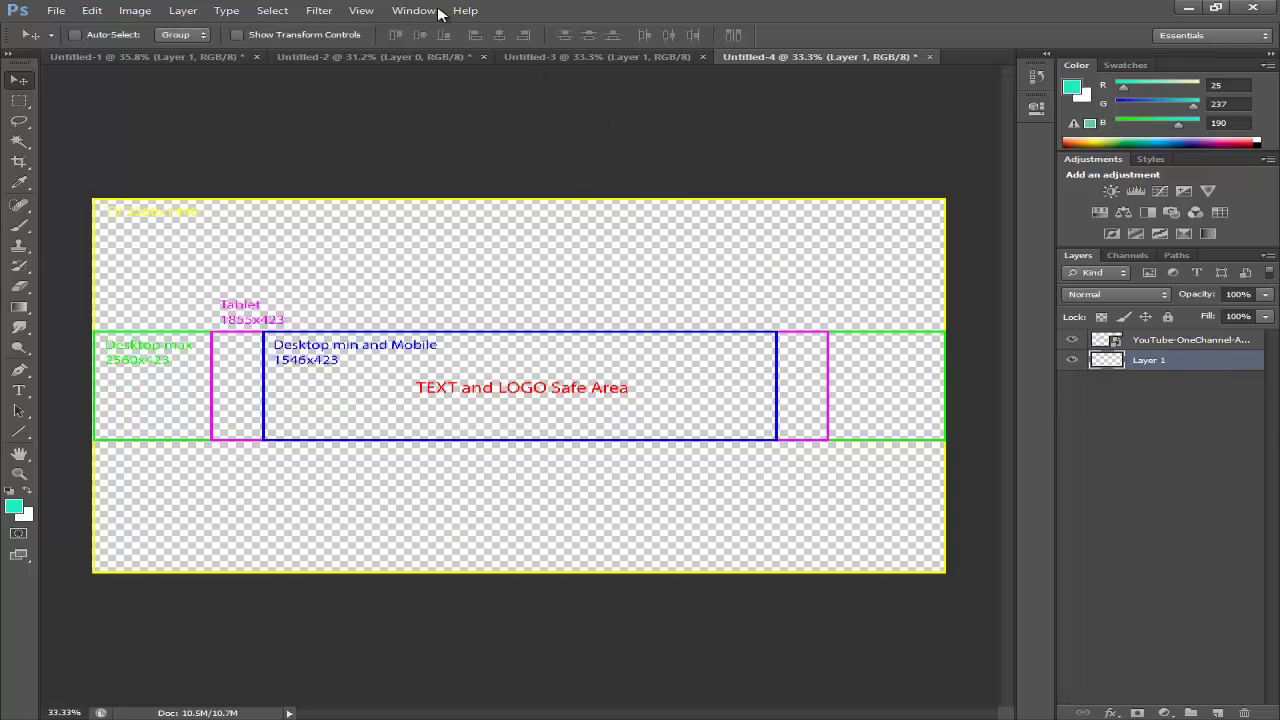
# Step: Set the foreground colour to black and fill the empty layer beneath the guide with it
pyautogui.click(325, 14)
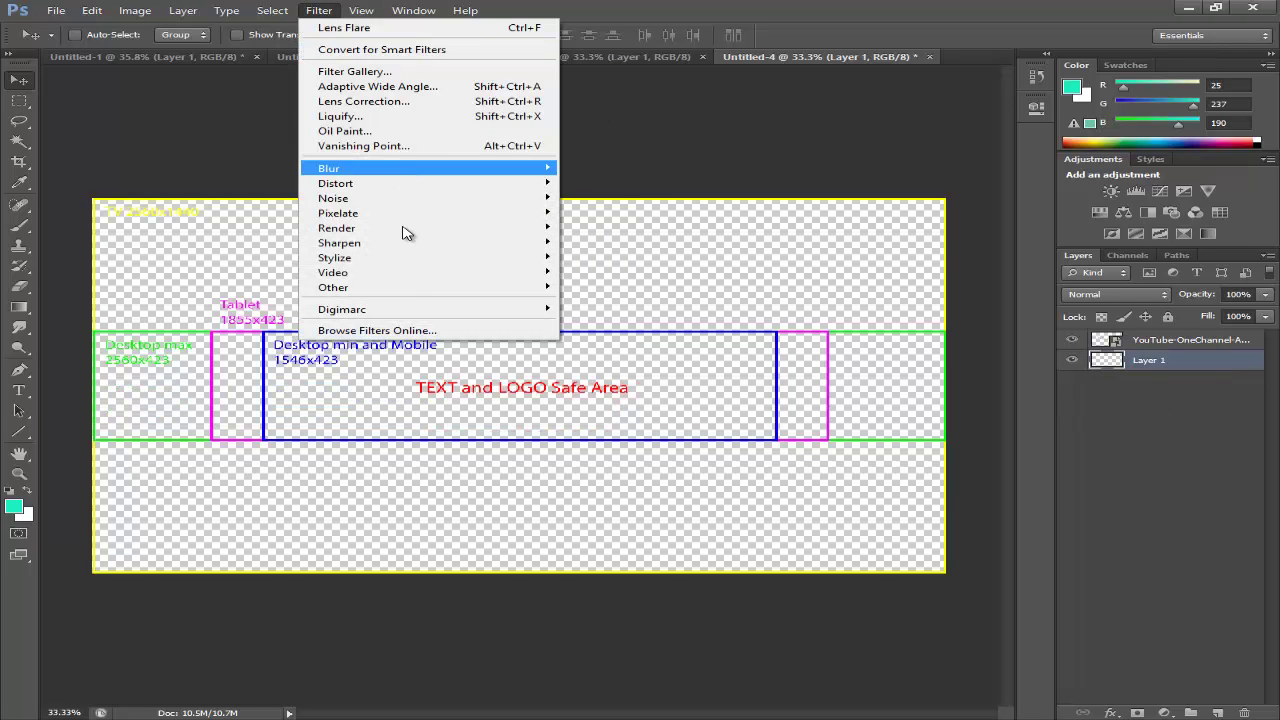
pyautogui.click(70, 608)
pyautogui.click(14, 507)
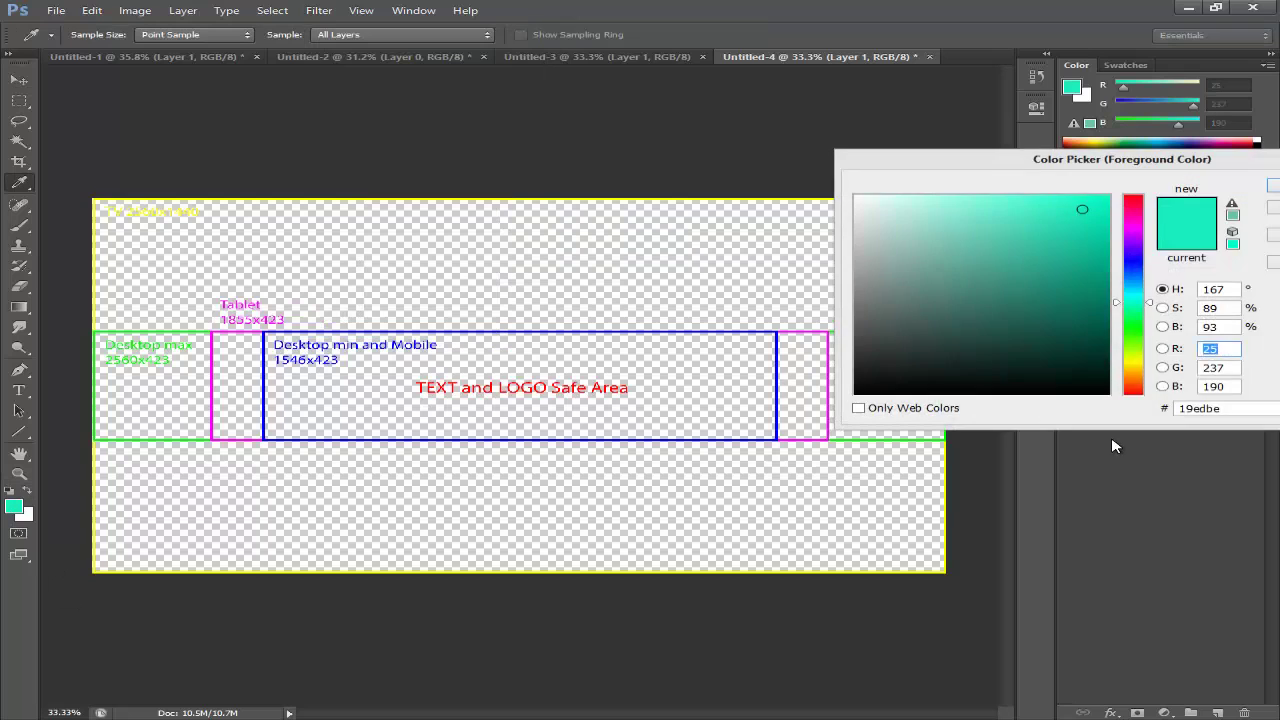
pyautogui.write('0')
pyautogui.click(1272, 187)
pyautogui.press('v')
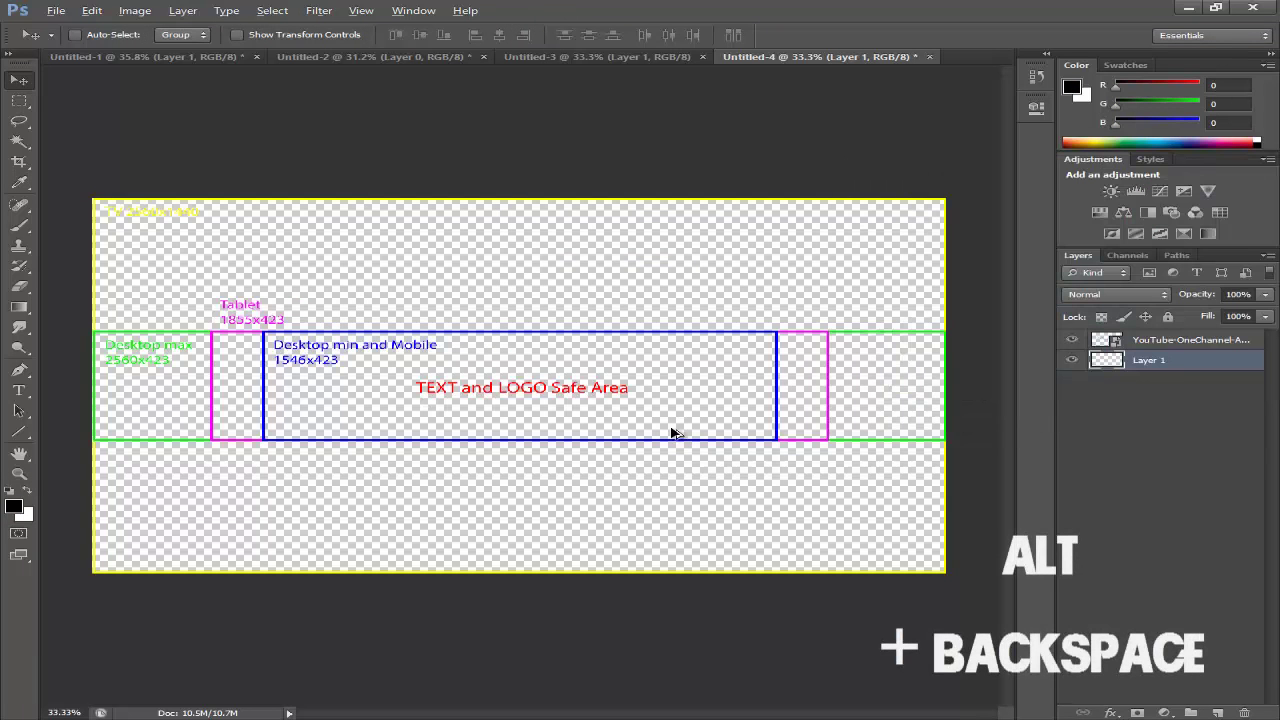
pyautogui.hotkey('alt', 'BackSpace')
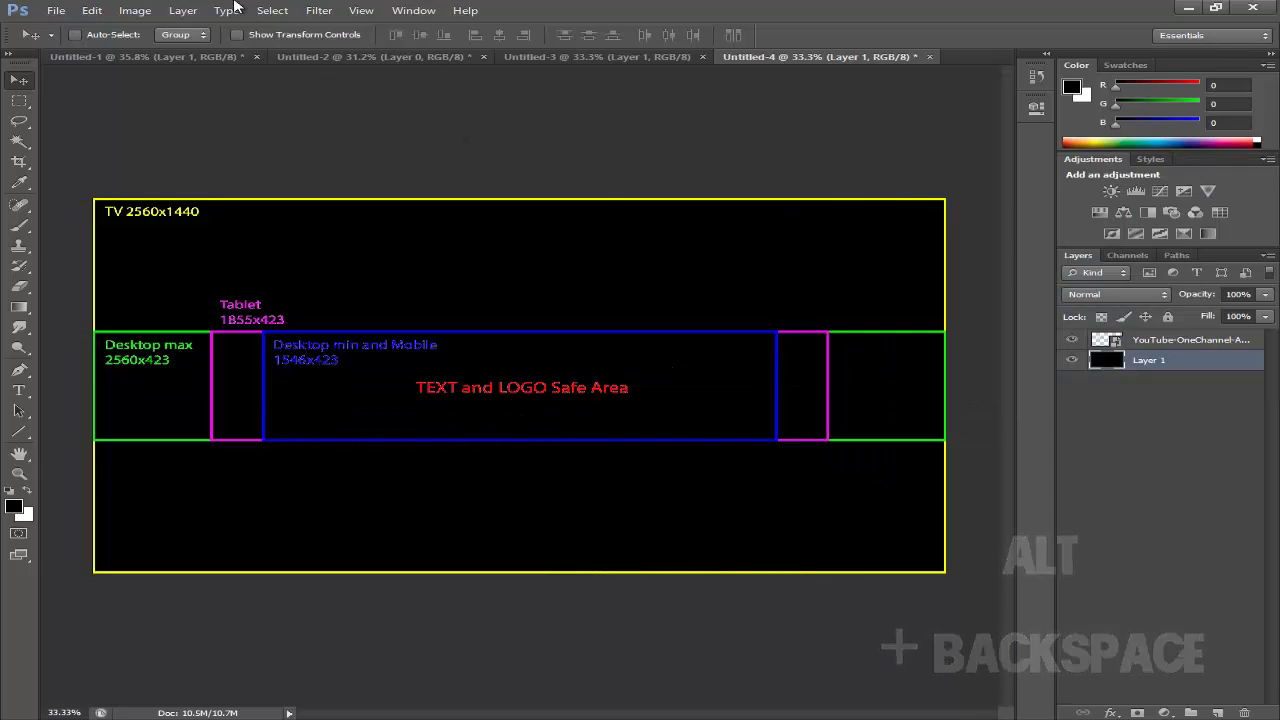
# Step: Render a 50-300mm Zoom lens flare at 100% brightness on the black layer, centred slightly above and left of the canvas centre
pyautogui.click(319, 11)
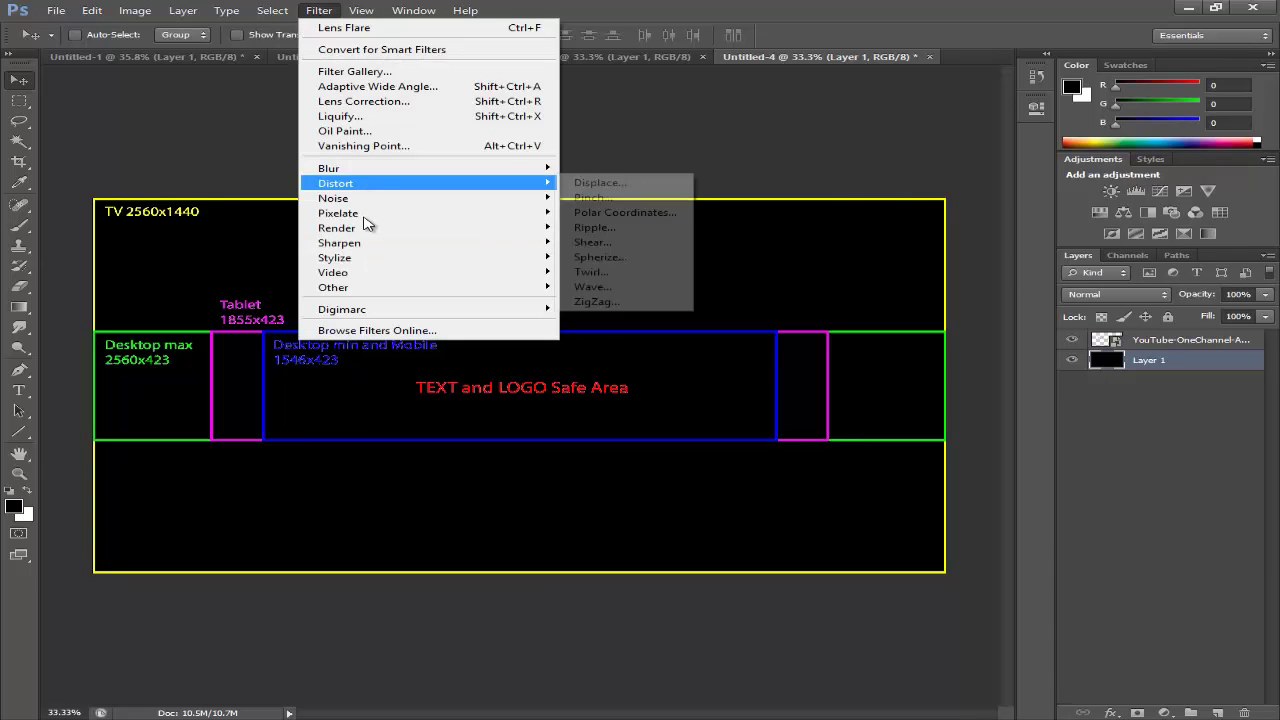
pyautogui.moveTo(355, 229)
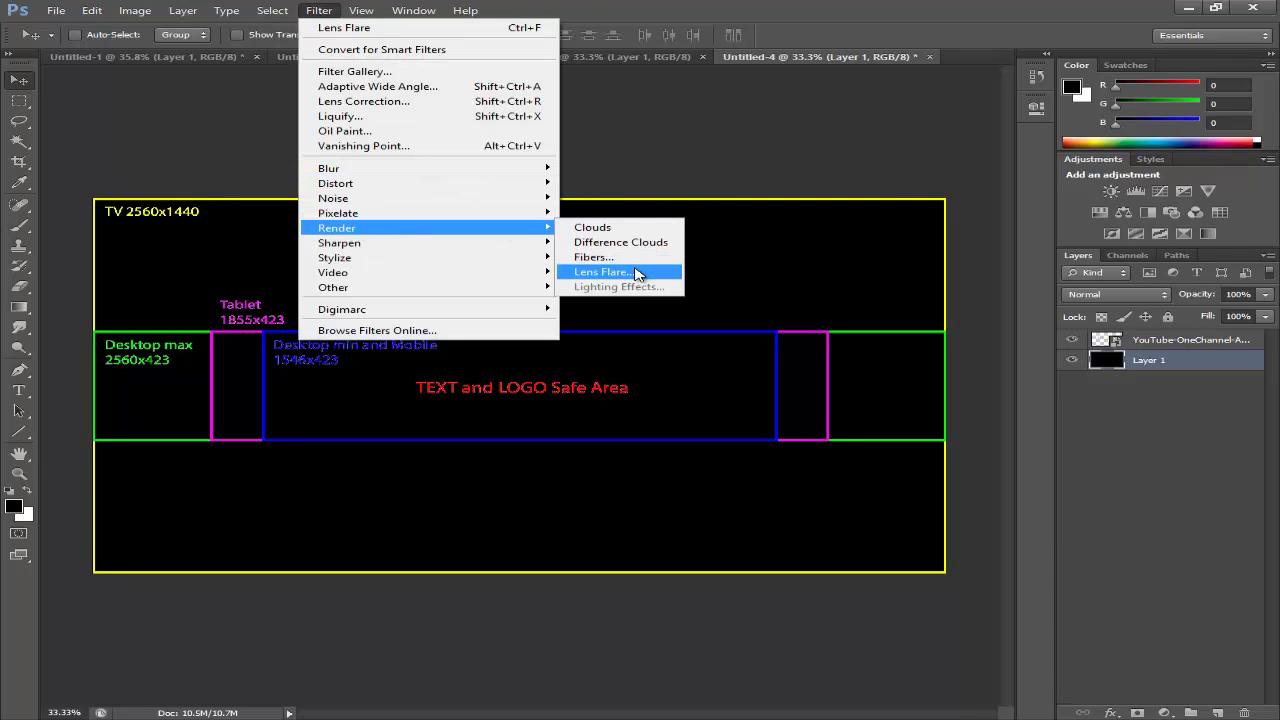
pyautogui.click(638, 274)
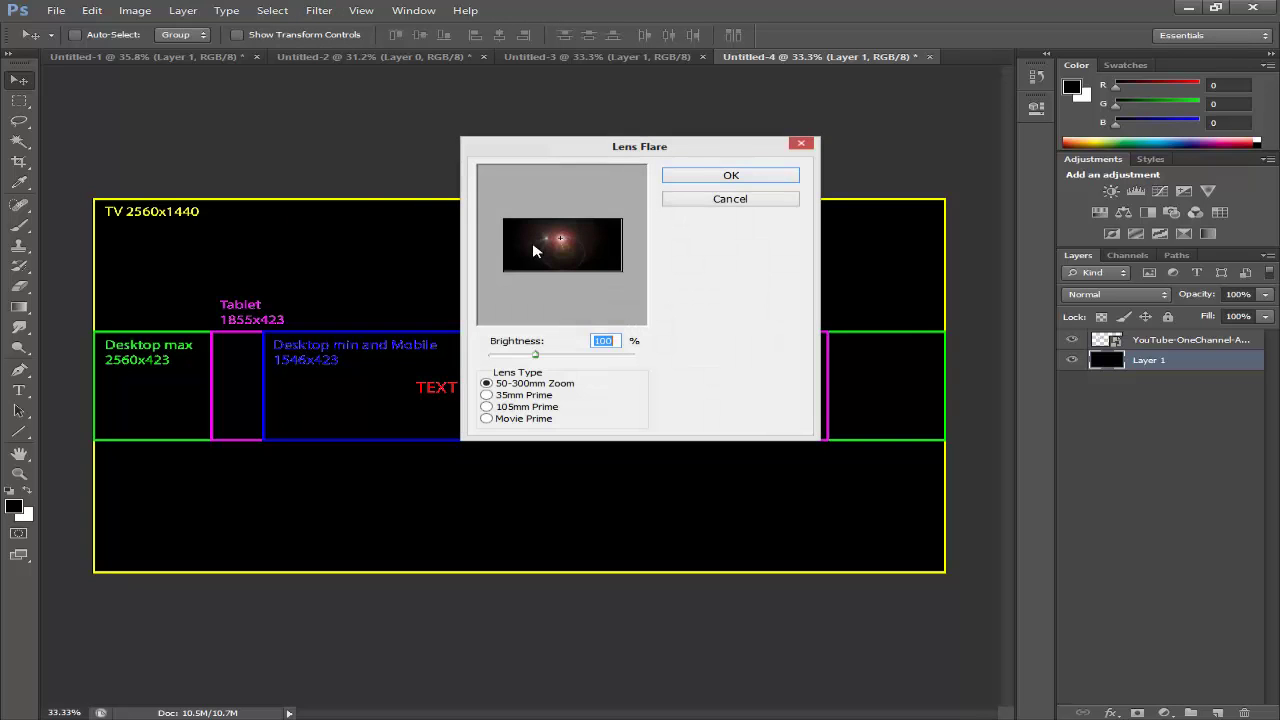
pyautogui.moveTo(554, 251)
pyautogui.mouseDown()
pyautogui.moveTo(573, 256)
pyautogui.moveTo(557, 240)
pyautogui.mouseUp()
pyautogui.click(556, 250)
pyautogui.click(748, 180)
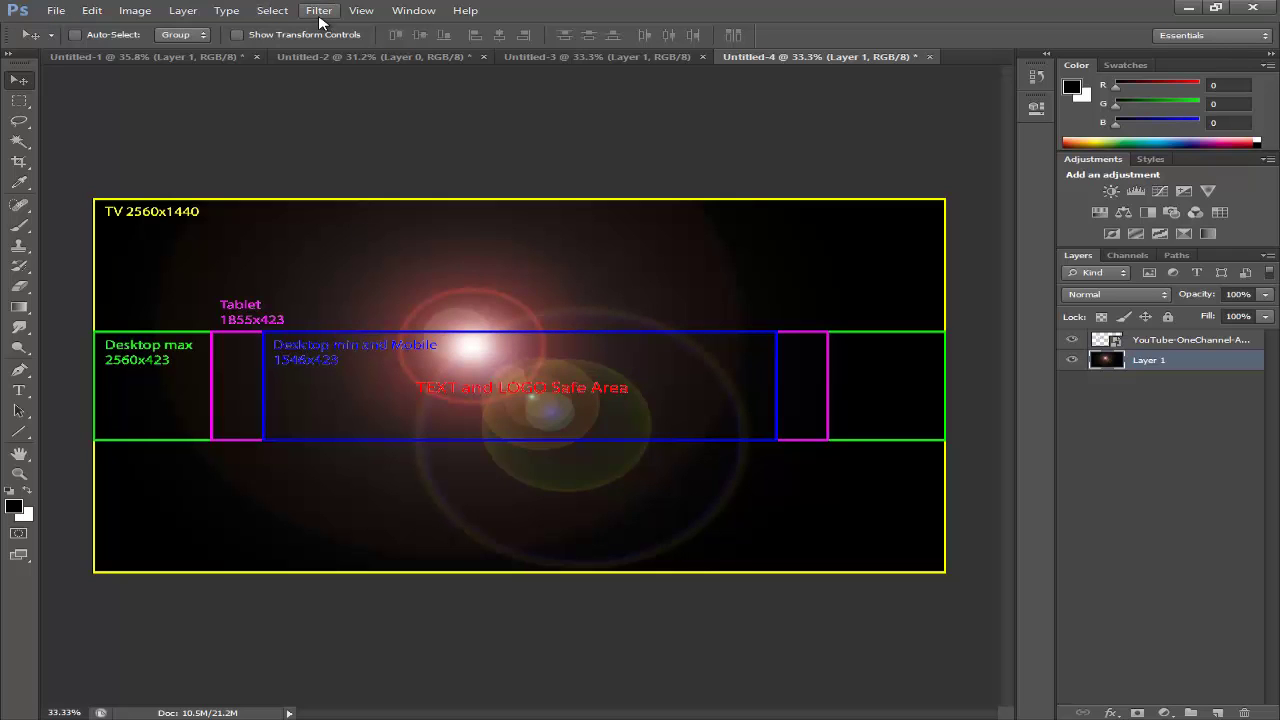
# Step: Try the Glass filter on the lens flare layer with distortion 20, smoothness 1, Tiny Lens texture and 70% scaling
pyautogui.click(320, 17)
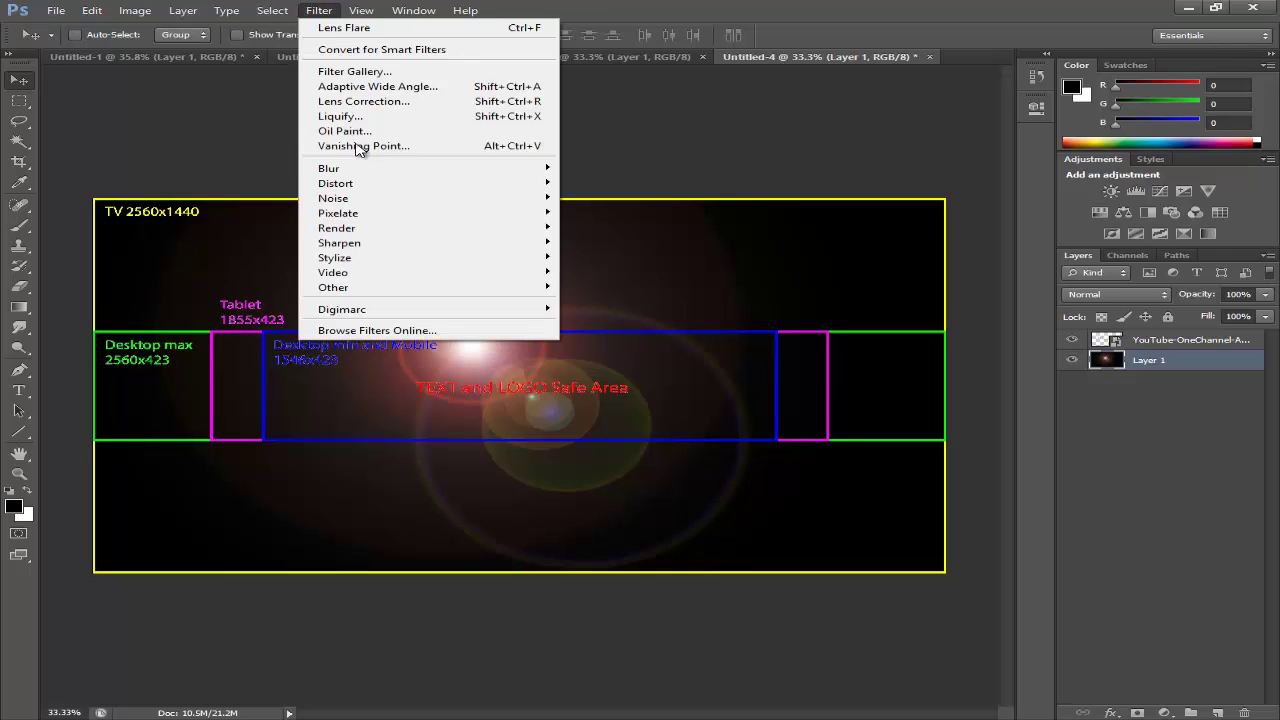
pyautogui.click(354, 72)
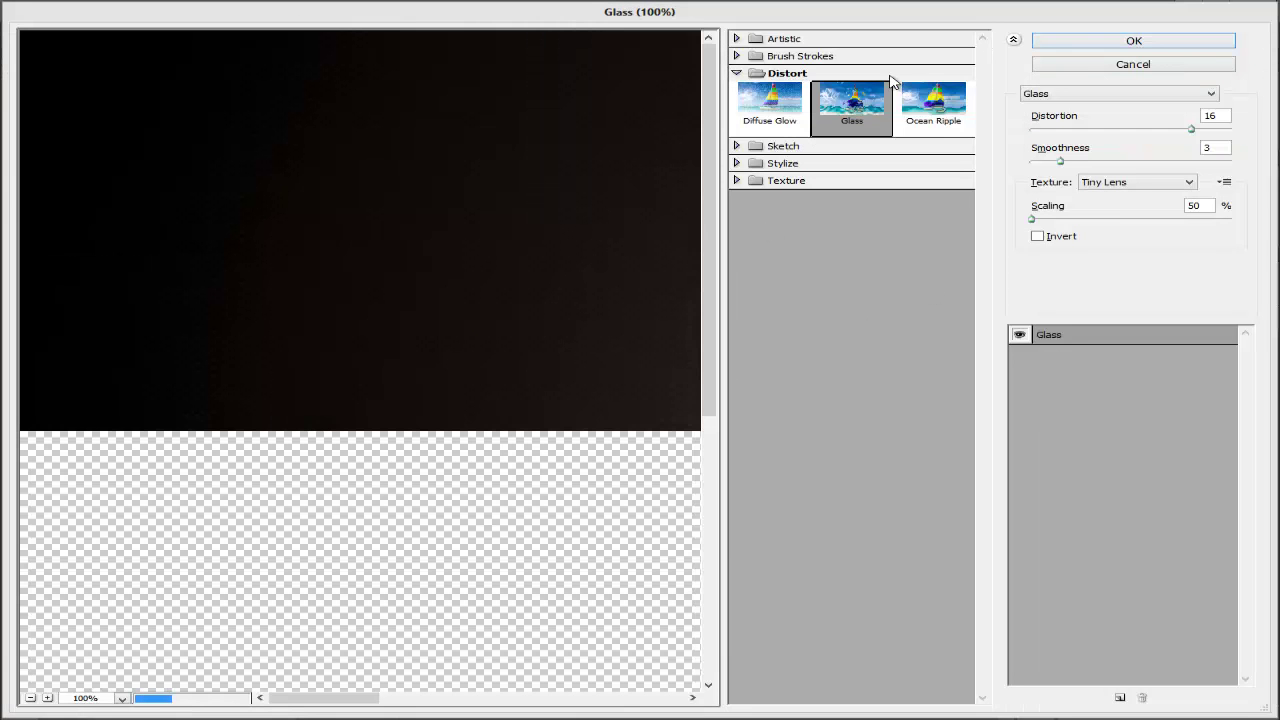
pyautogui.click(1148, 132)
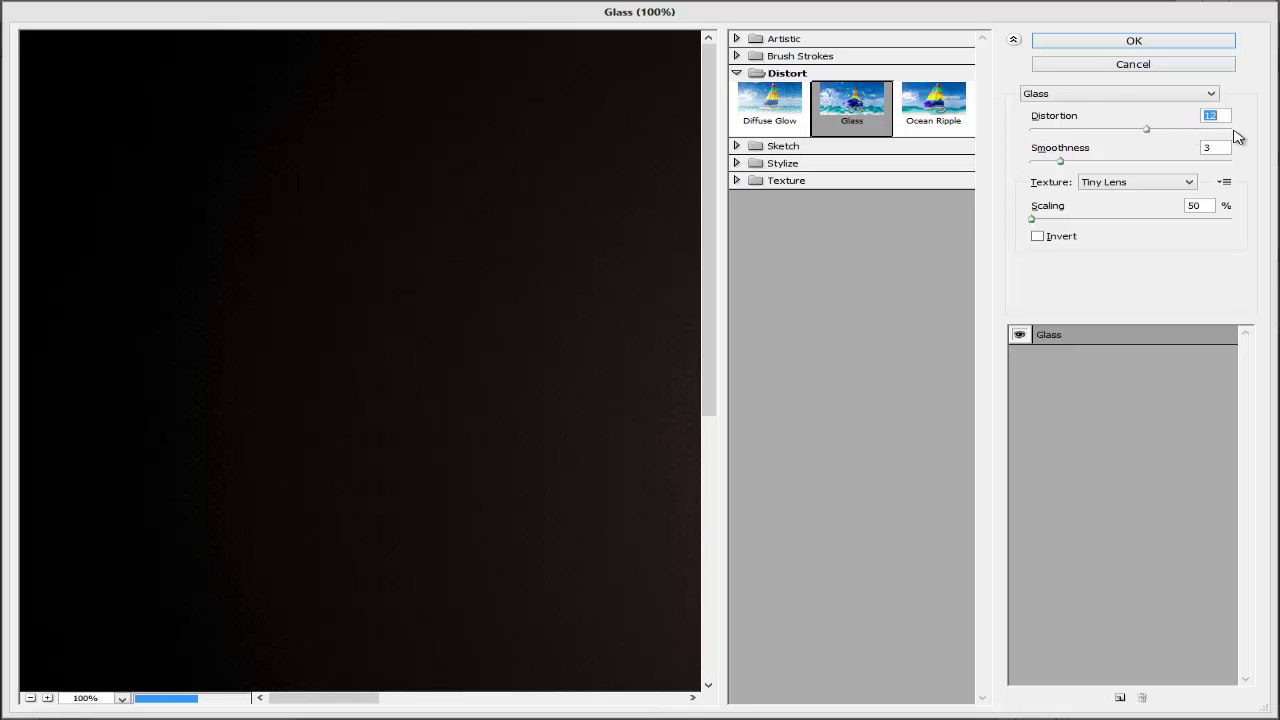
pyautogui.moveTo(1058, 165); pyautogui.dragTo(974, 169)
pyautogui.moveTo(556, 407); pyautogui.dragTo(549, 443)
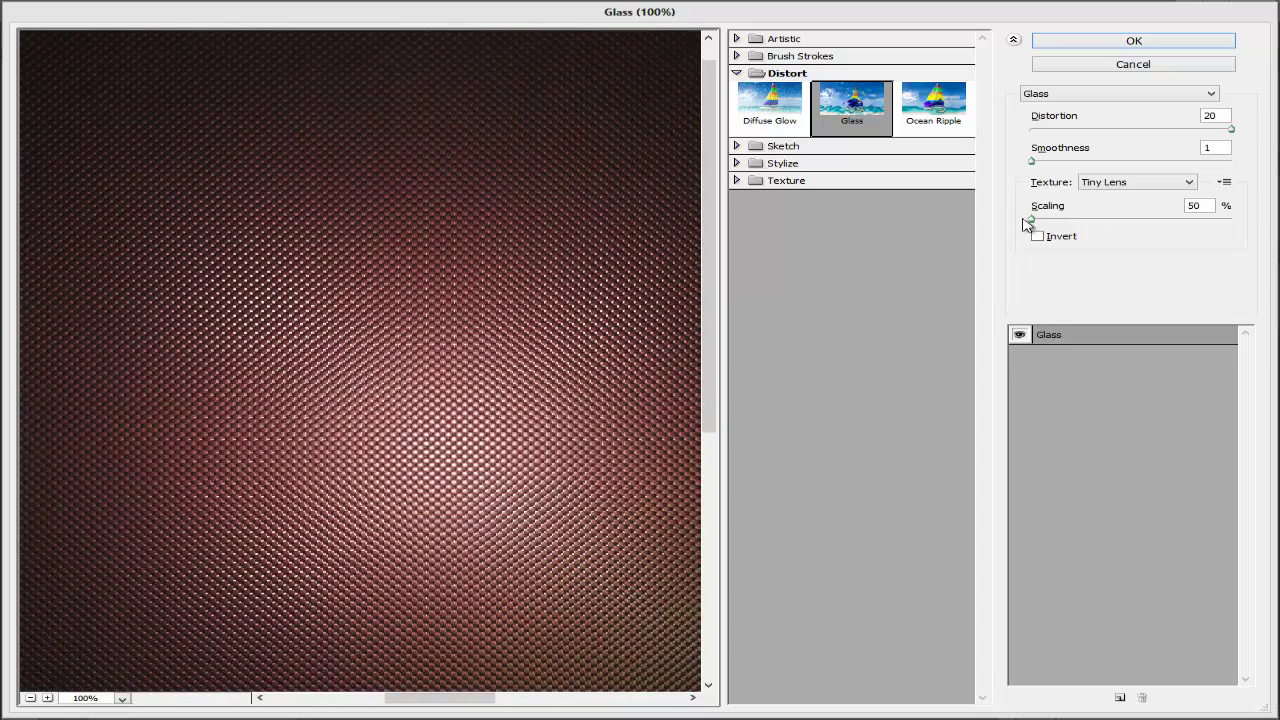
pyautogui.moveTo(1031, 221); pyautogui.dragTo(1182, 222)
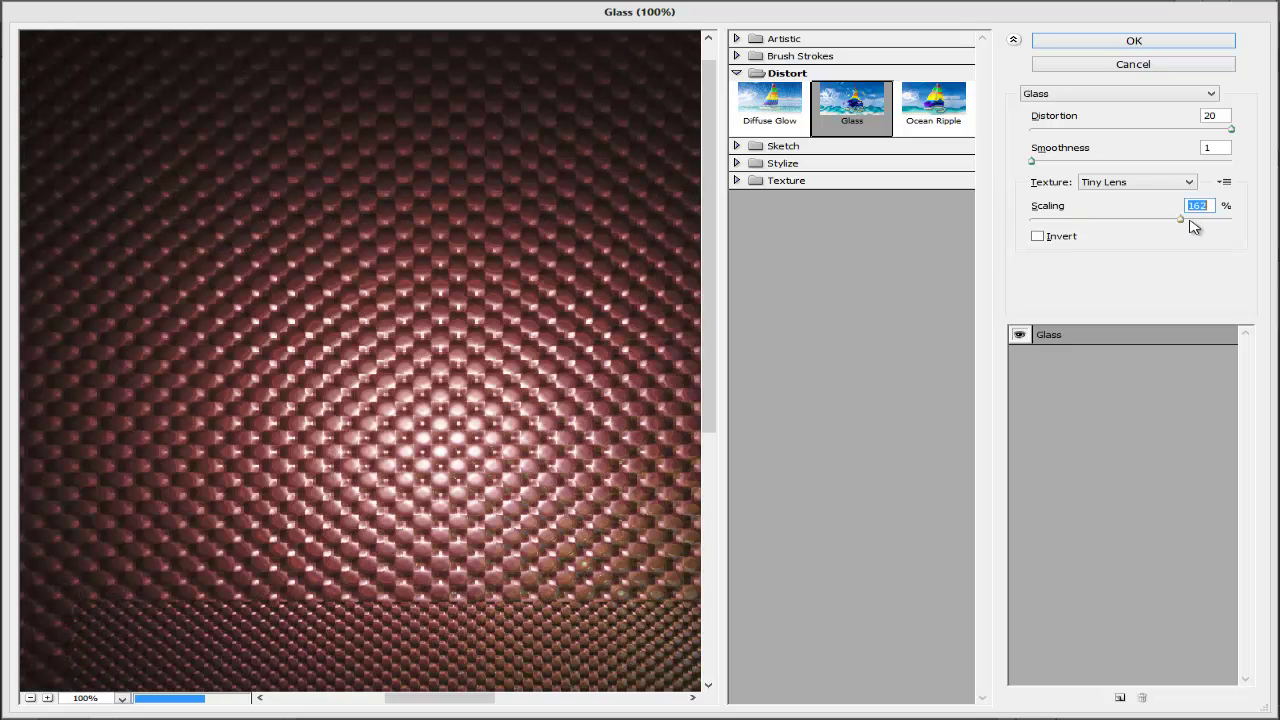
pyautogui.click(1076, 220)
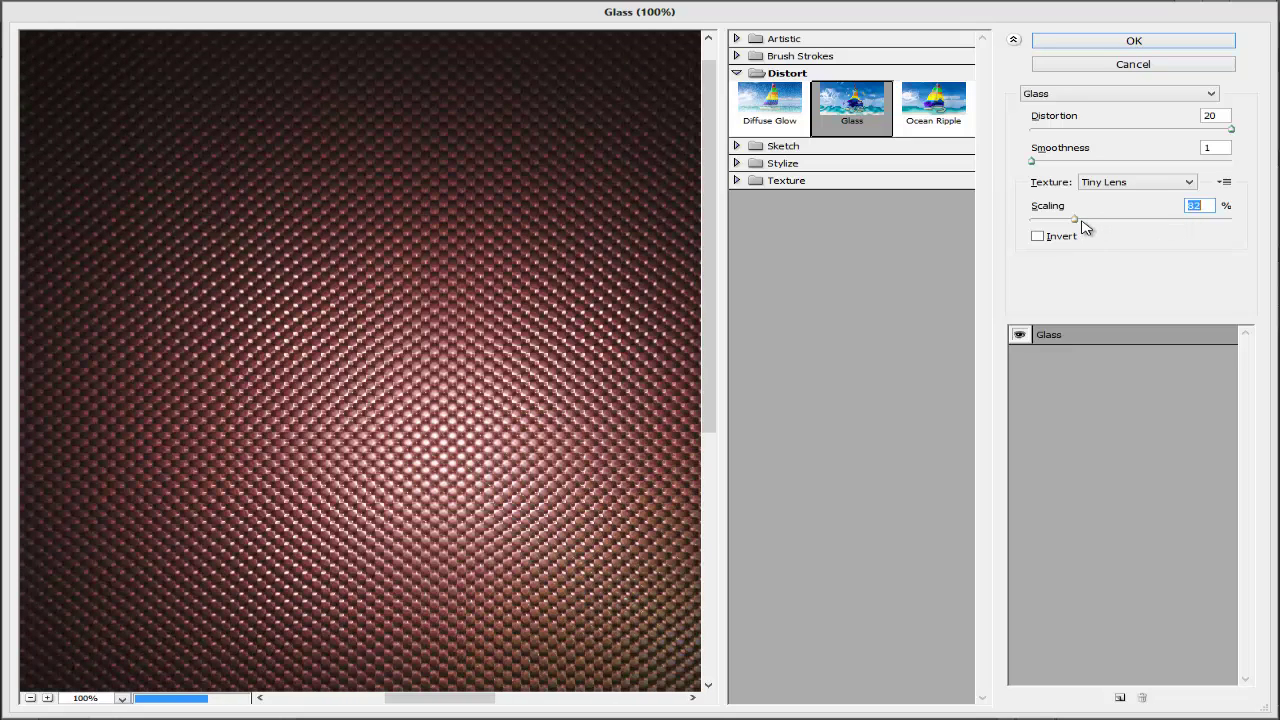
pyautogui.click(1057, 220)
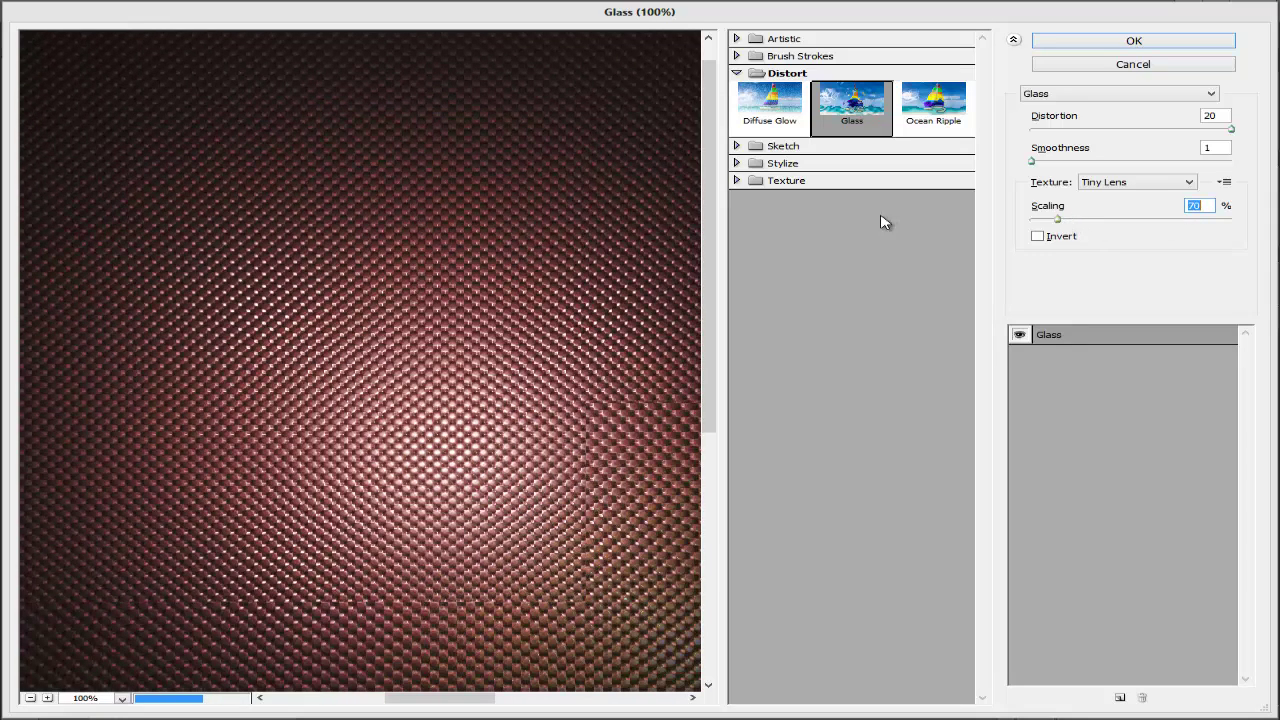
# Step: Apply the Glowing Edges filter to the lens flare layer with edge width 1, edge brightness 14 and smoothness 5
pyautogui.click(777, 150)
pyautogui.click(777, 442)
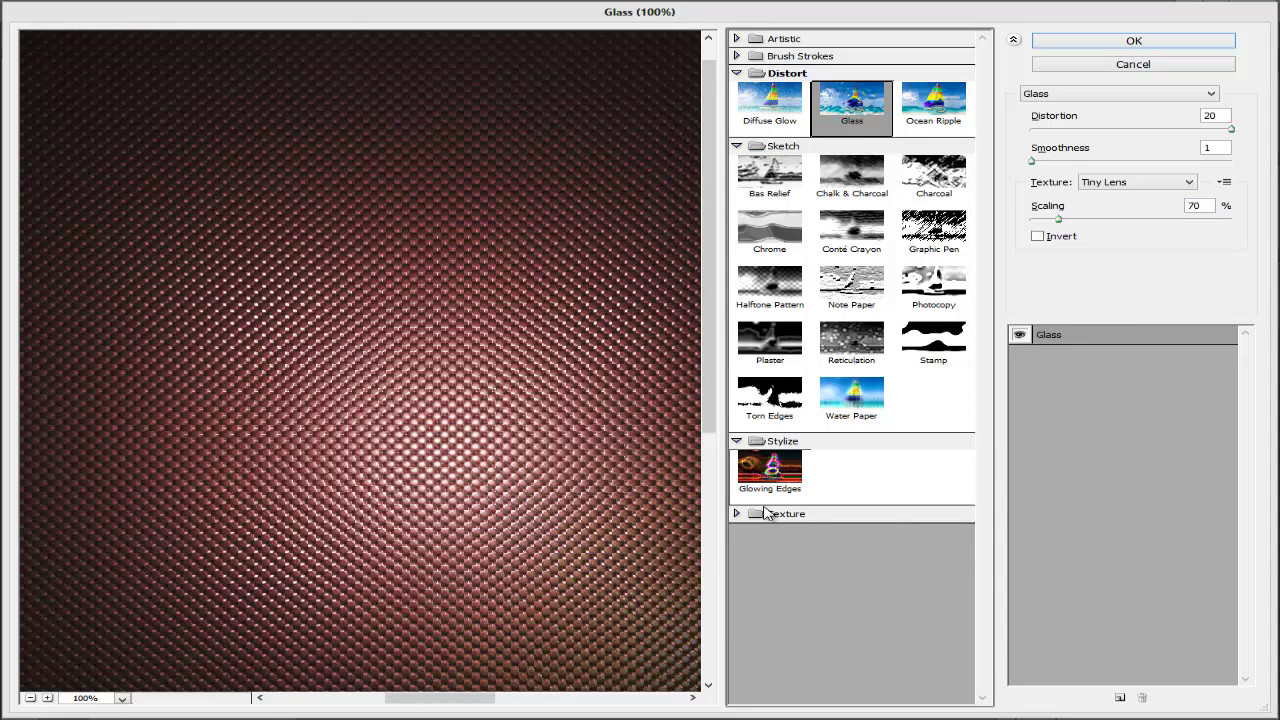
pyautogui.click(768, 513)
pyautogui.click(770, 465)
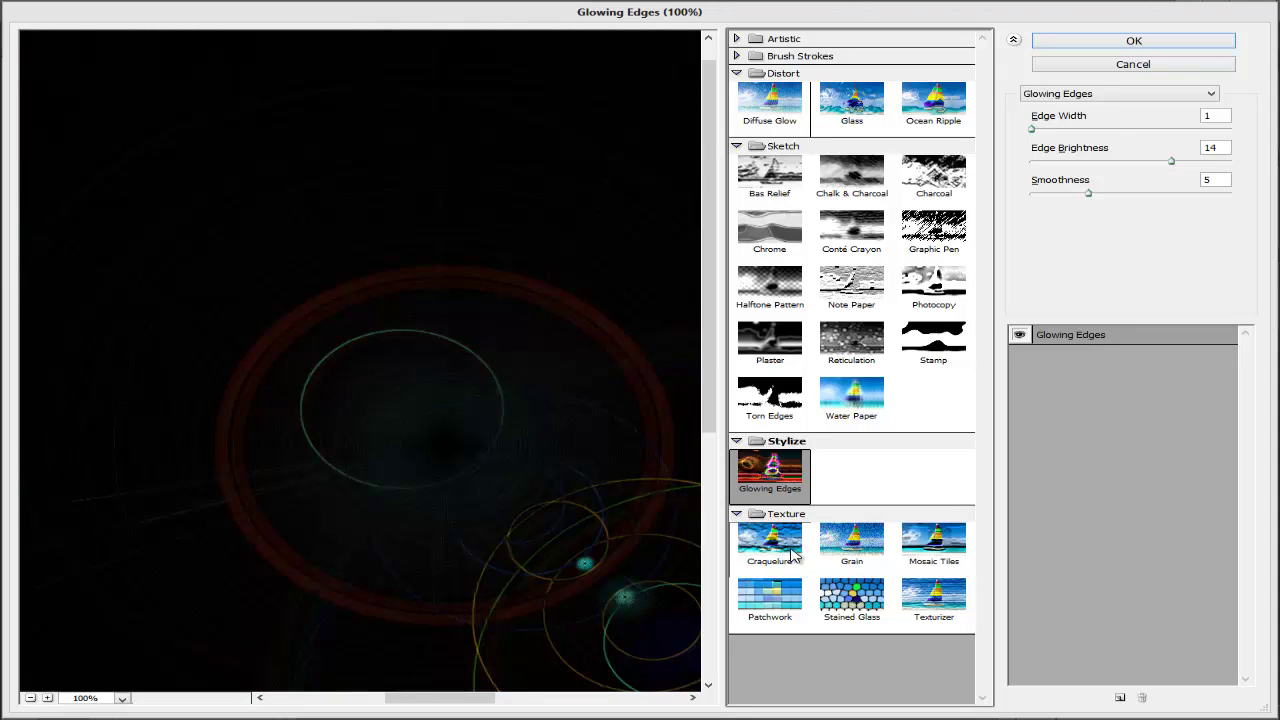
pyautogui.click(1150, 38)
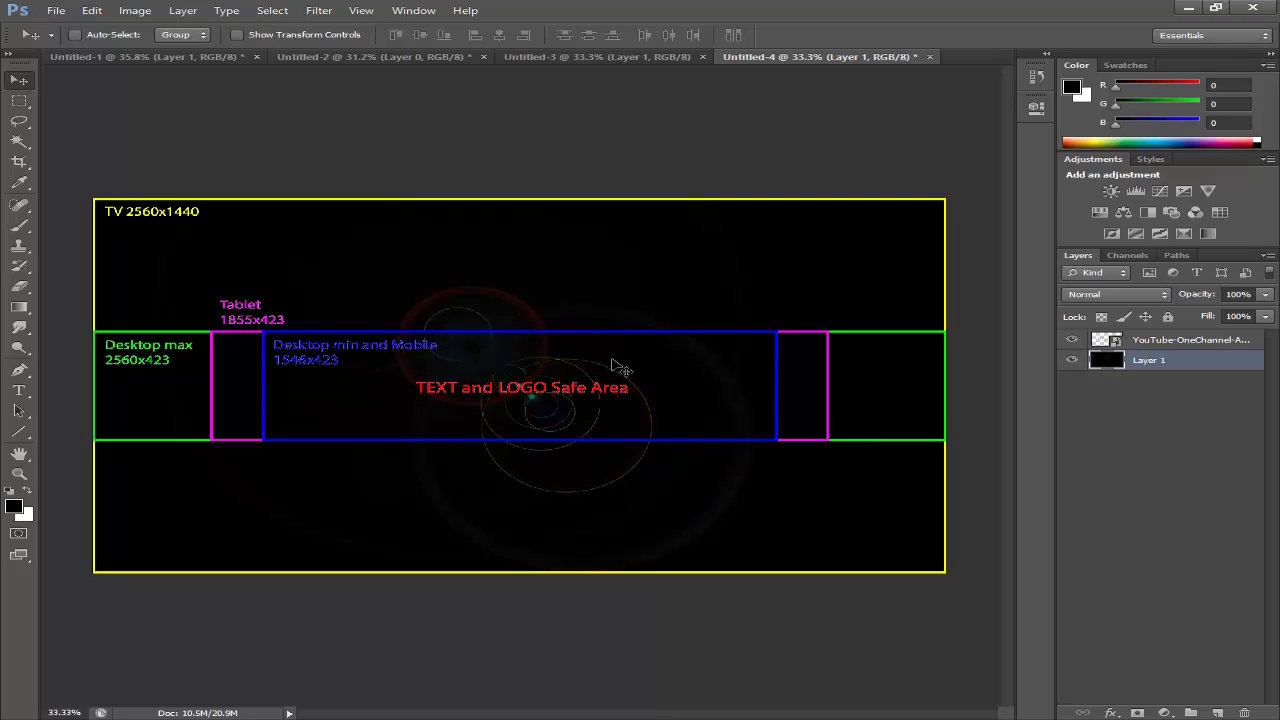
# Step: Make the YouTube-OneChannel-Art-Guide layer the active layer in Untitled-4
pyautogui.click(1215, 346)
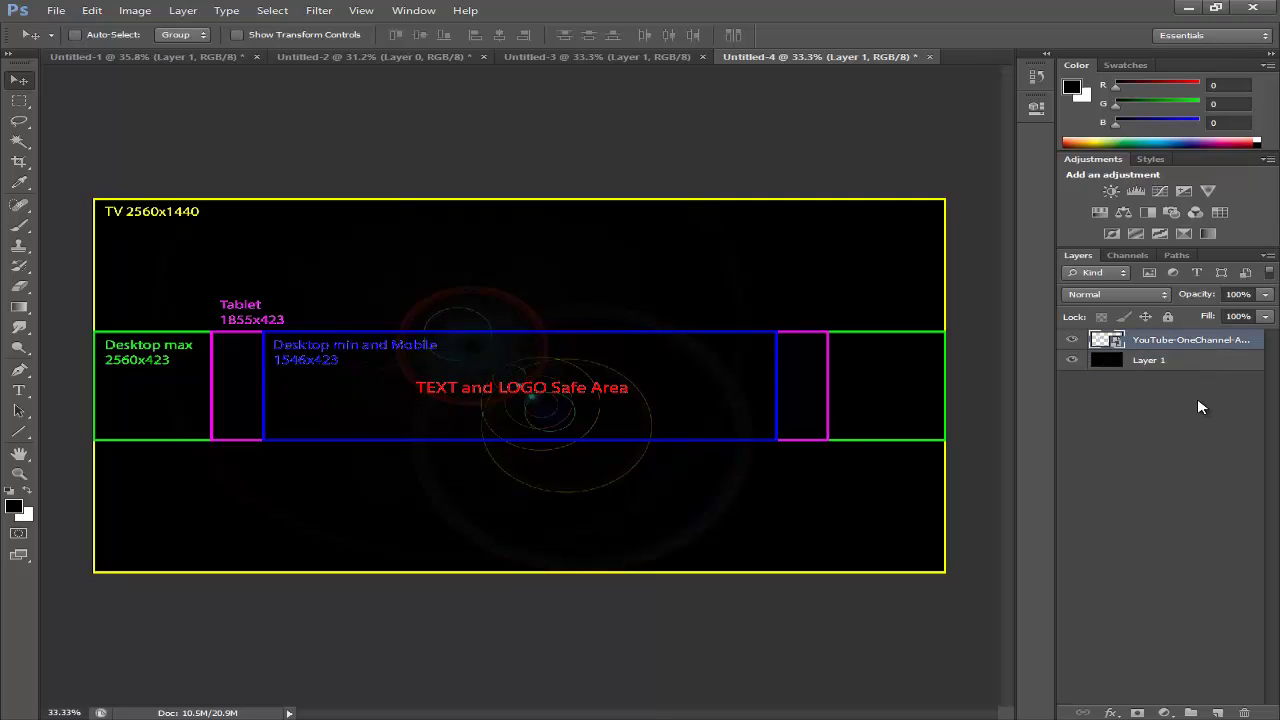
pyautogui.keyDown('ctrl'); pyautogui.click(1118, 344); pyautogui.keyUp('ctrl')
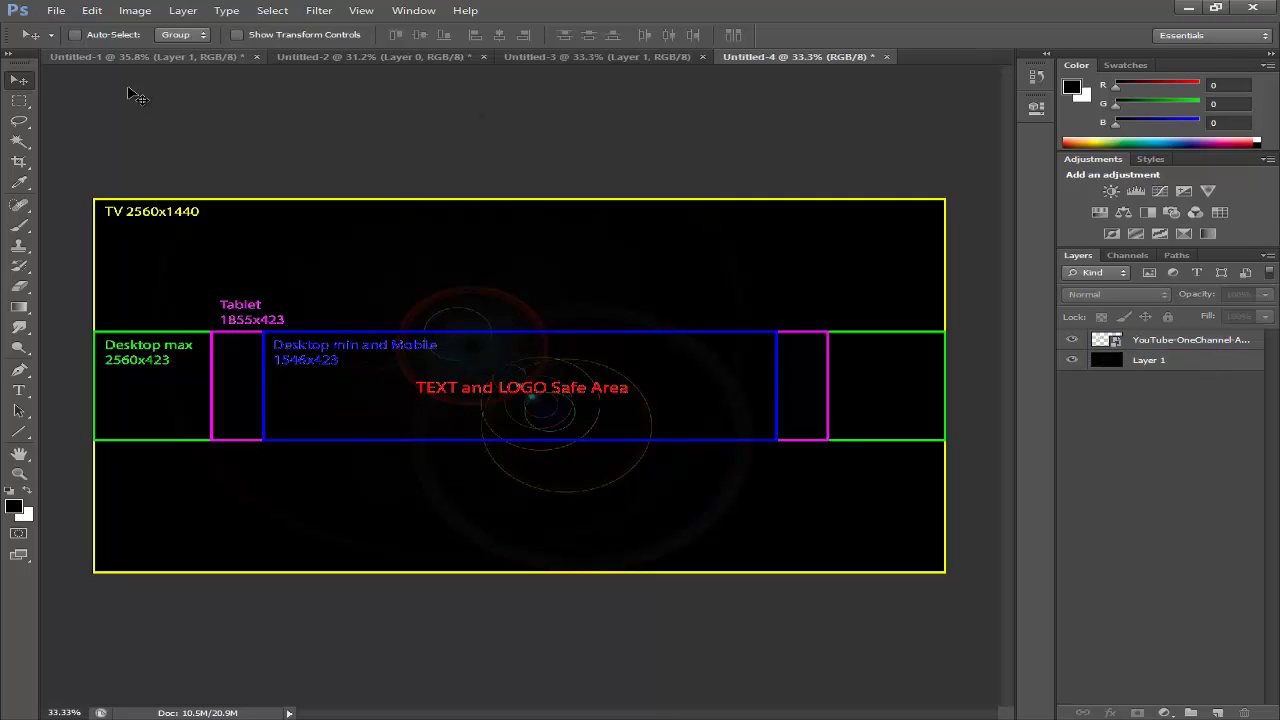
pyautogui.click(1165, 348)
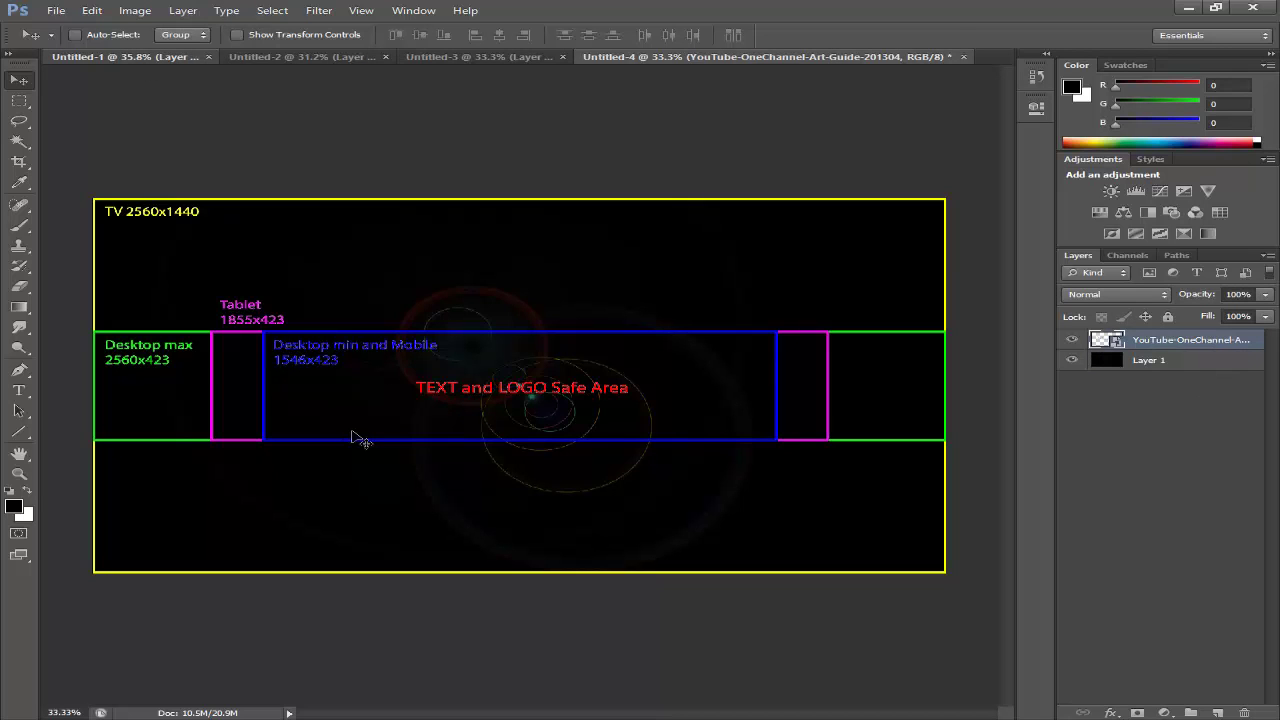
# Step: Copy the styled SJH text layer from Untitled-1 into Untitled-4 and delete that copy
pyautogui.hotkey('ctrl', 'Tab')
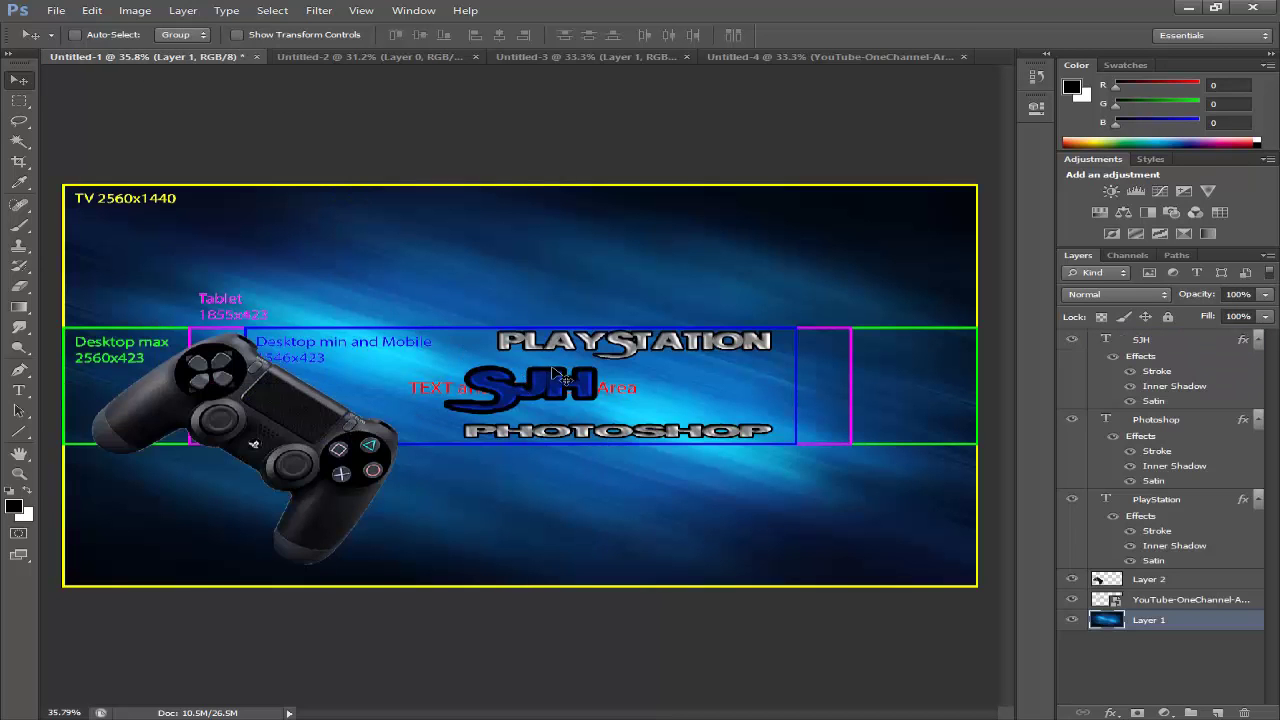
pyautogui.moveTo(550, 392); pyautogui.dragTo(510, 390)
pyautogui.keyDown('ctrl'); pyautogui.click(493, 398); pyautogui.keyUp('ctrl')
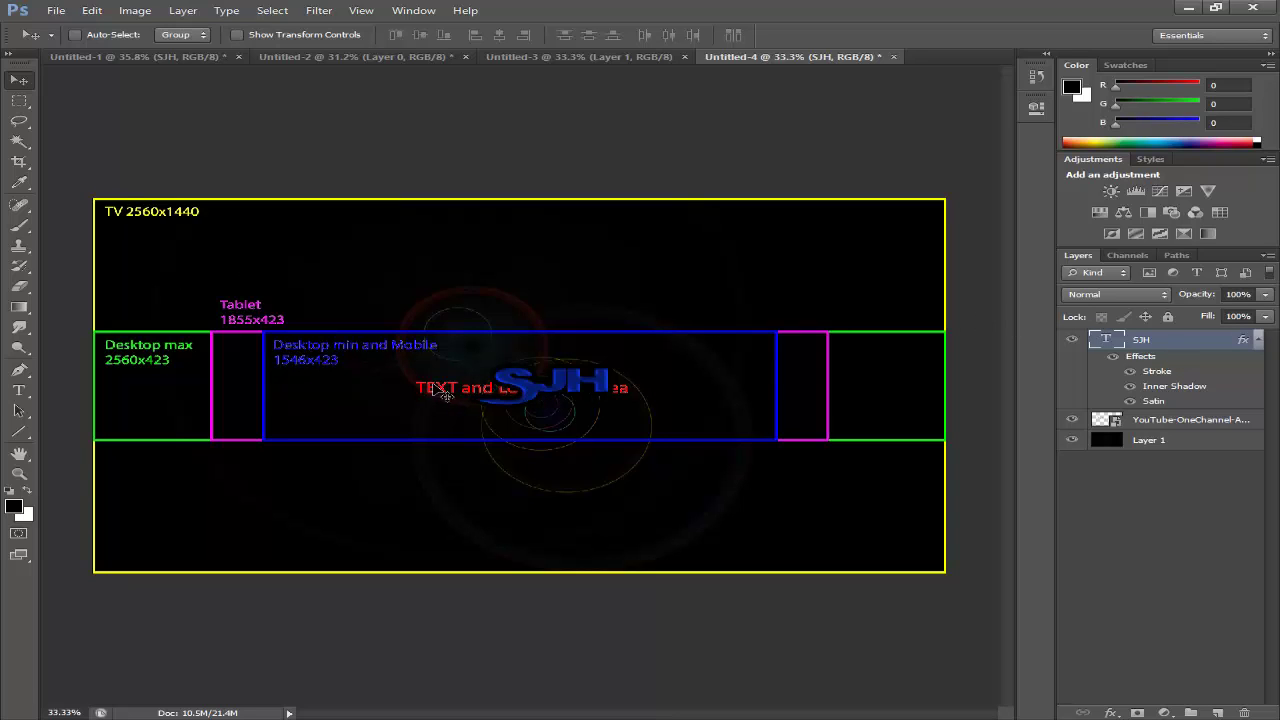
pyautogui.press('Delete')
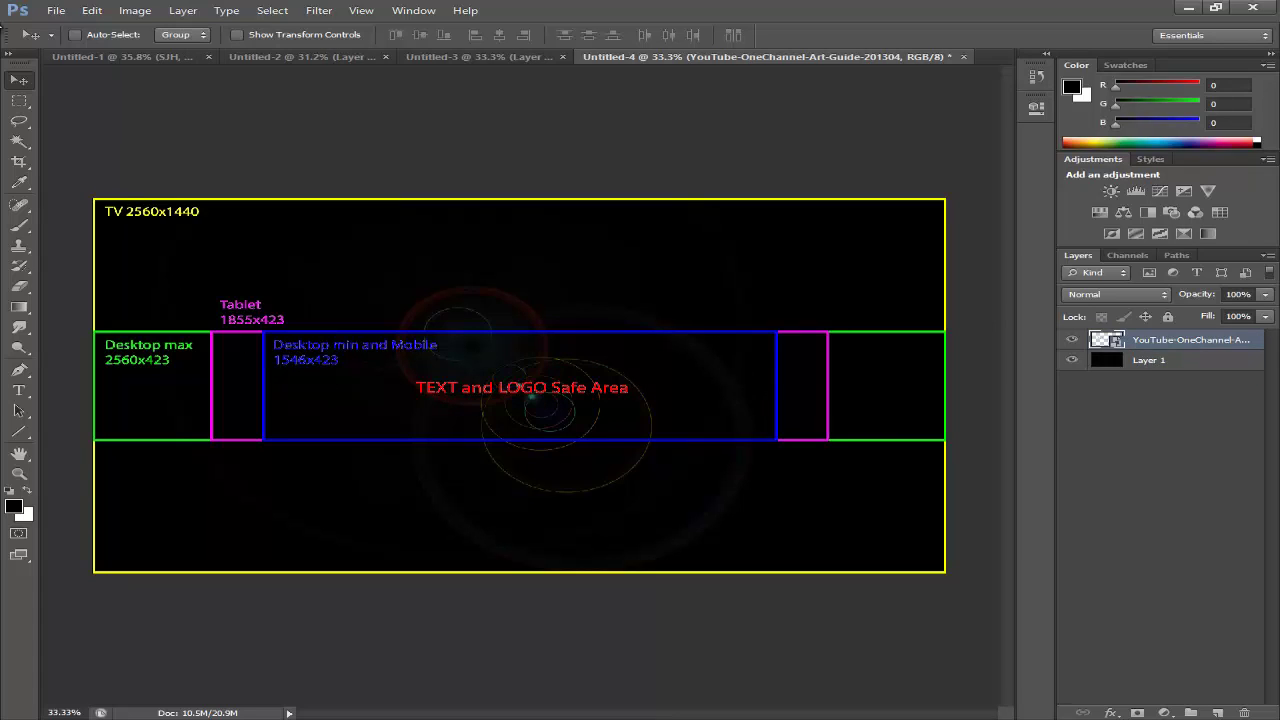
# Step: Add the text SJH in the WRESTLEMANIA font near the canvas centre and enlarge it to about 25.7 by 8.7 cm
pyautogui.click(19, 390)
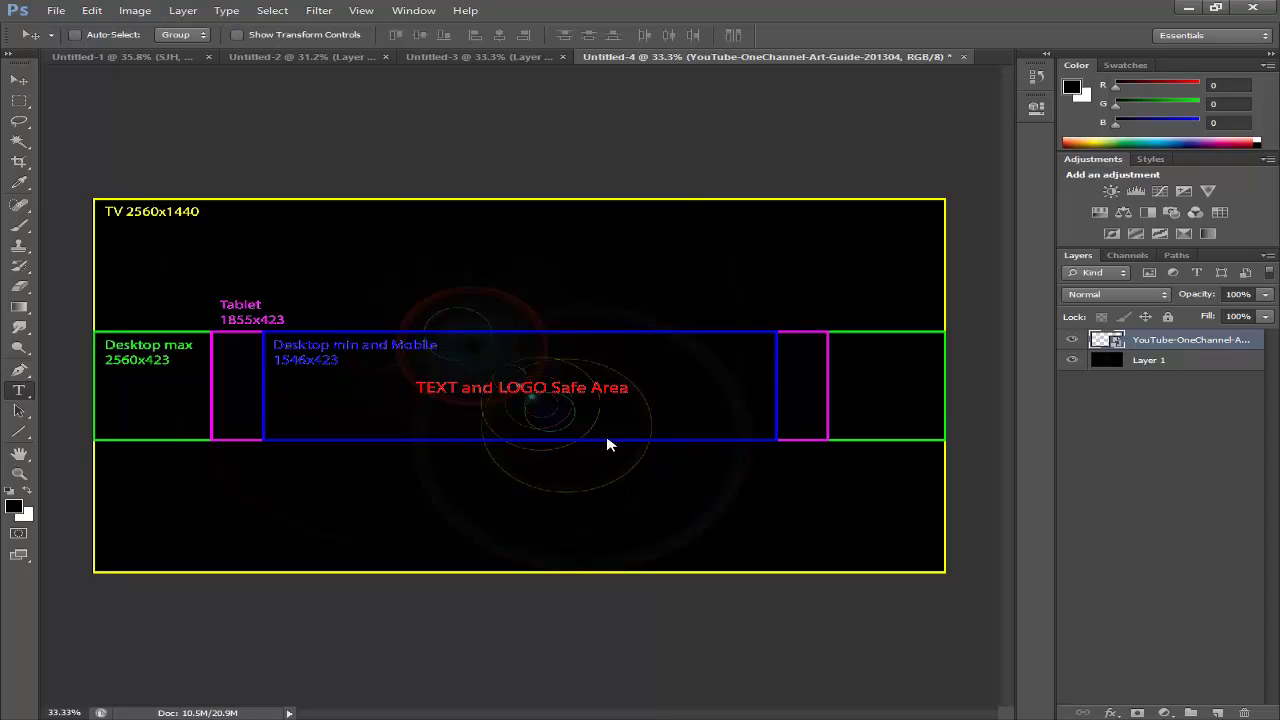
pyautogui.click(523, 383)
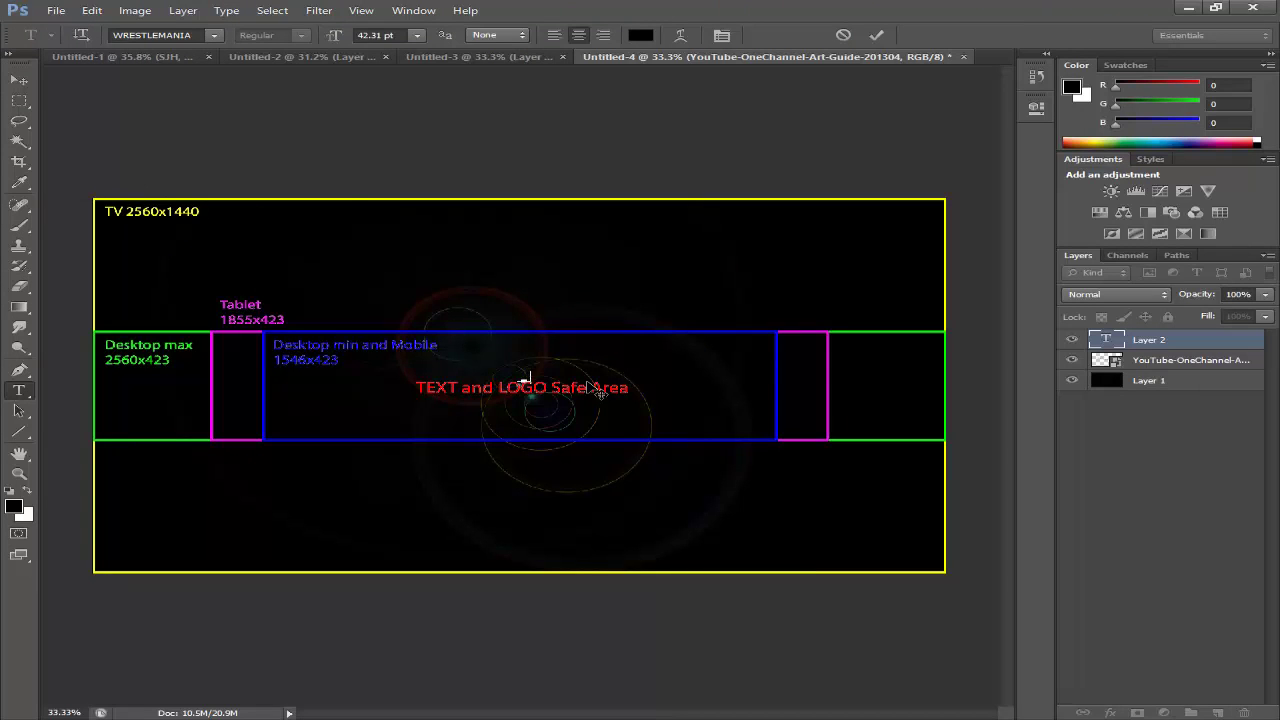
pyautogui.click(20, 81)
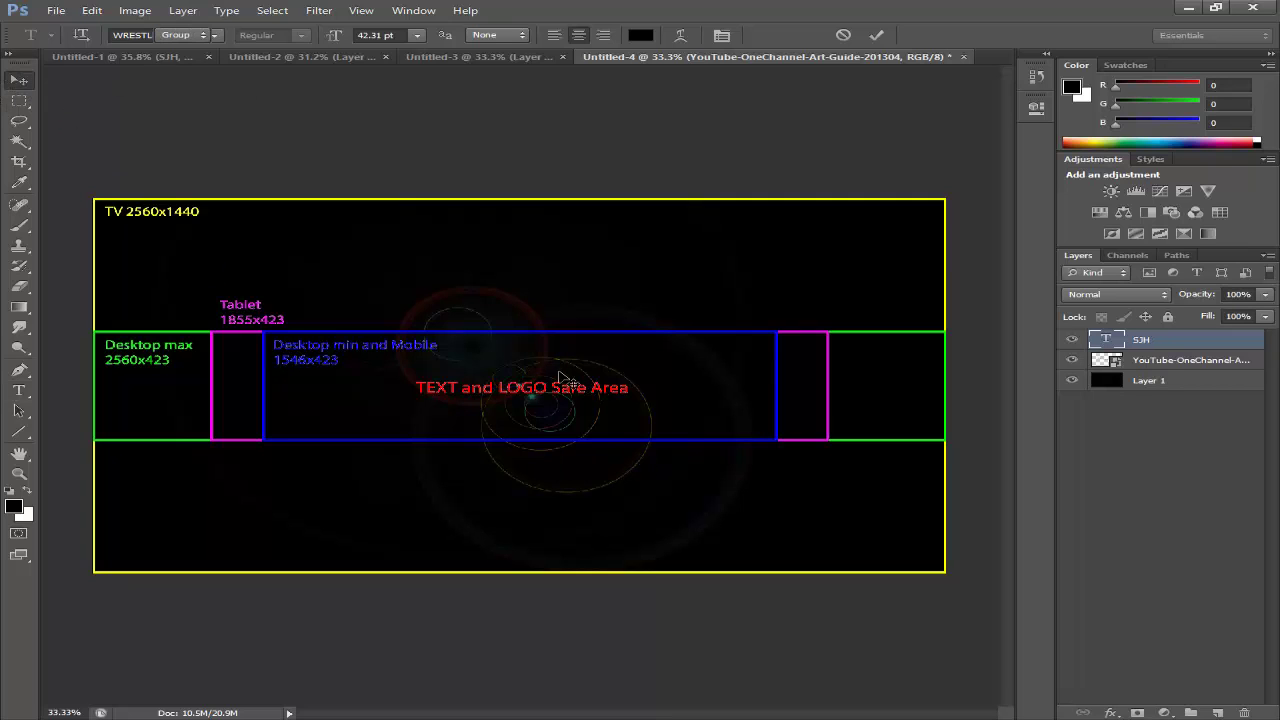
pyautogui.hotkey('ctrl', 't')
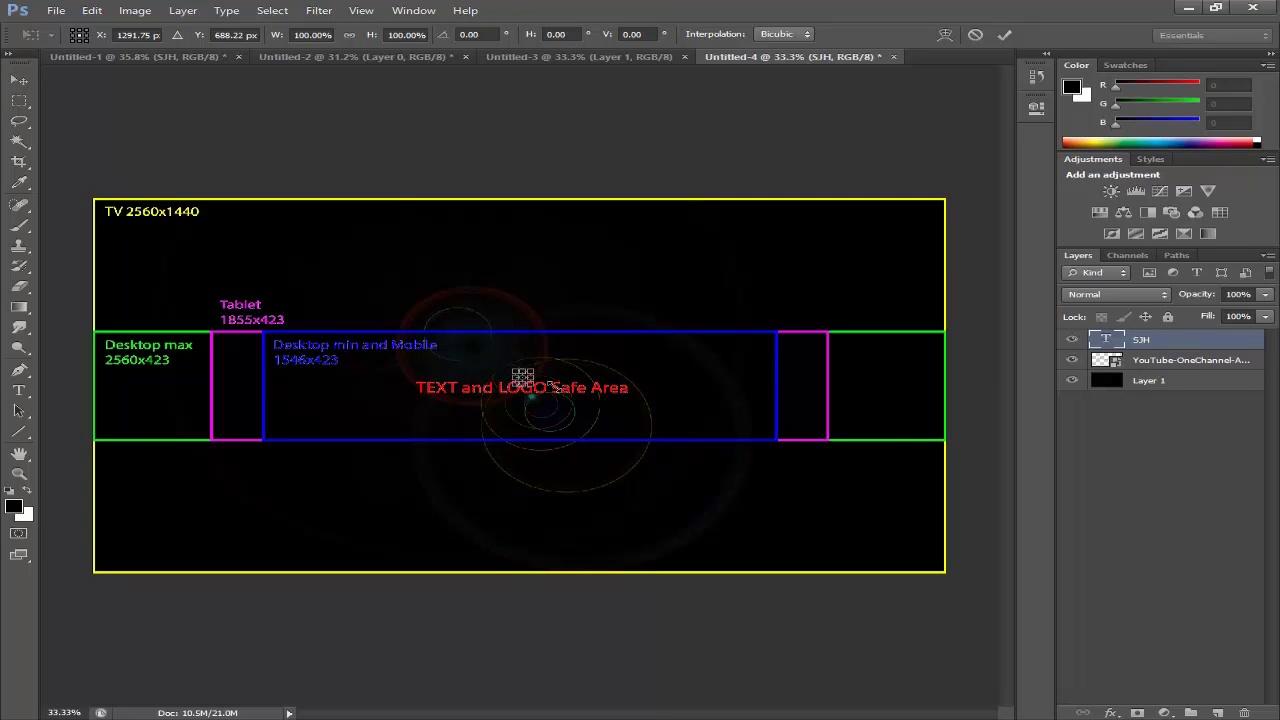
pyautogui.moveTo(530, 384); pyautogui.dragTo(758, 436)
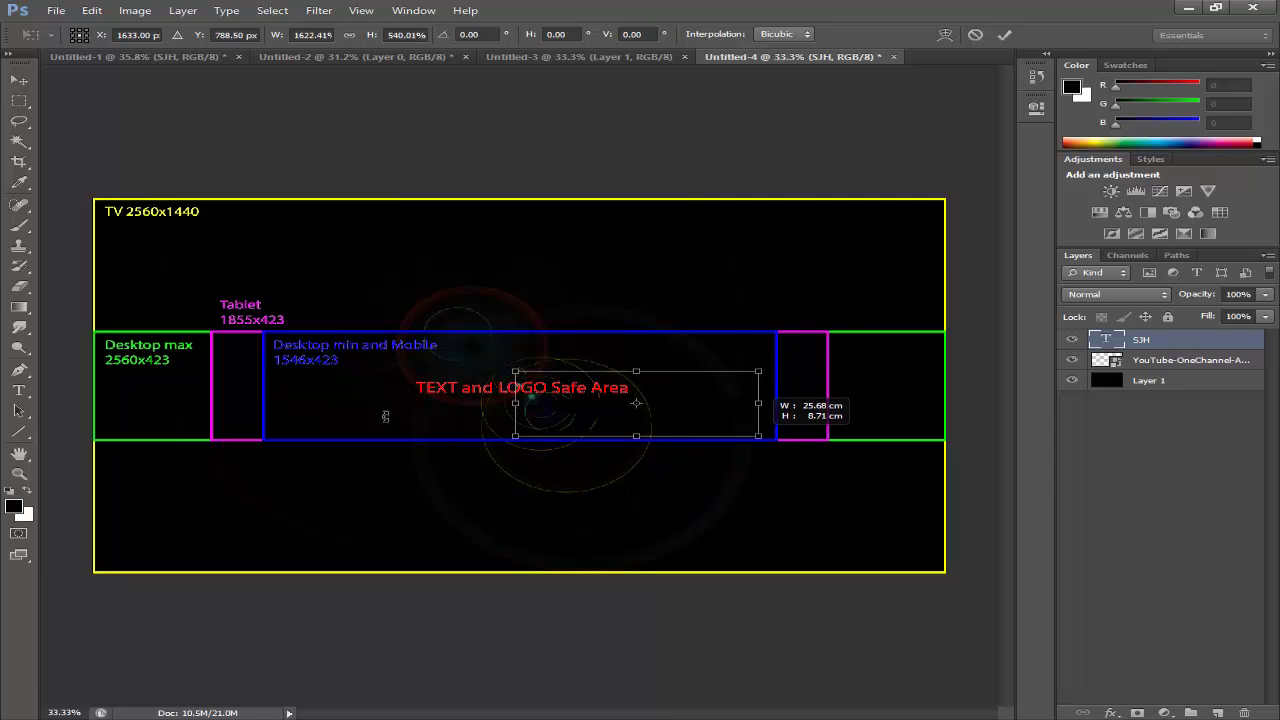
pyautogui.press('Return')
# Step: Recolour the SJH text white (ffffff) and move it over the centre of the text and logo safe area
pyautogui.click(19, 390)
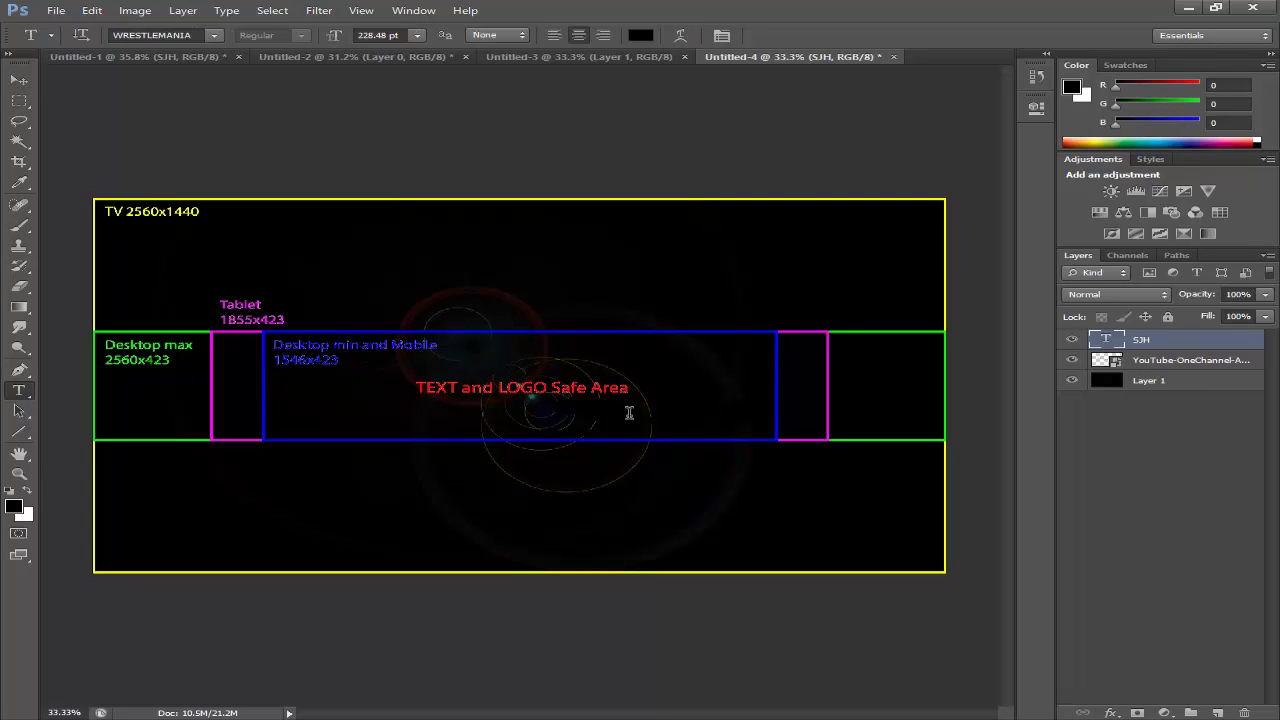
pyautogui.click(717, 414)
pyautogui.moveTo(773, 416); pyautogui.dragTo(413, 420)
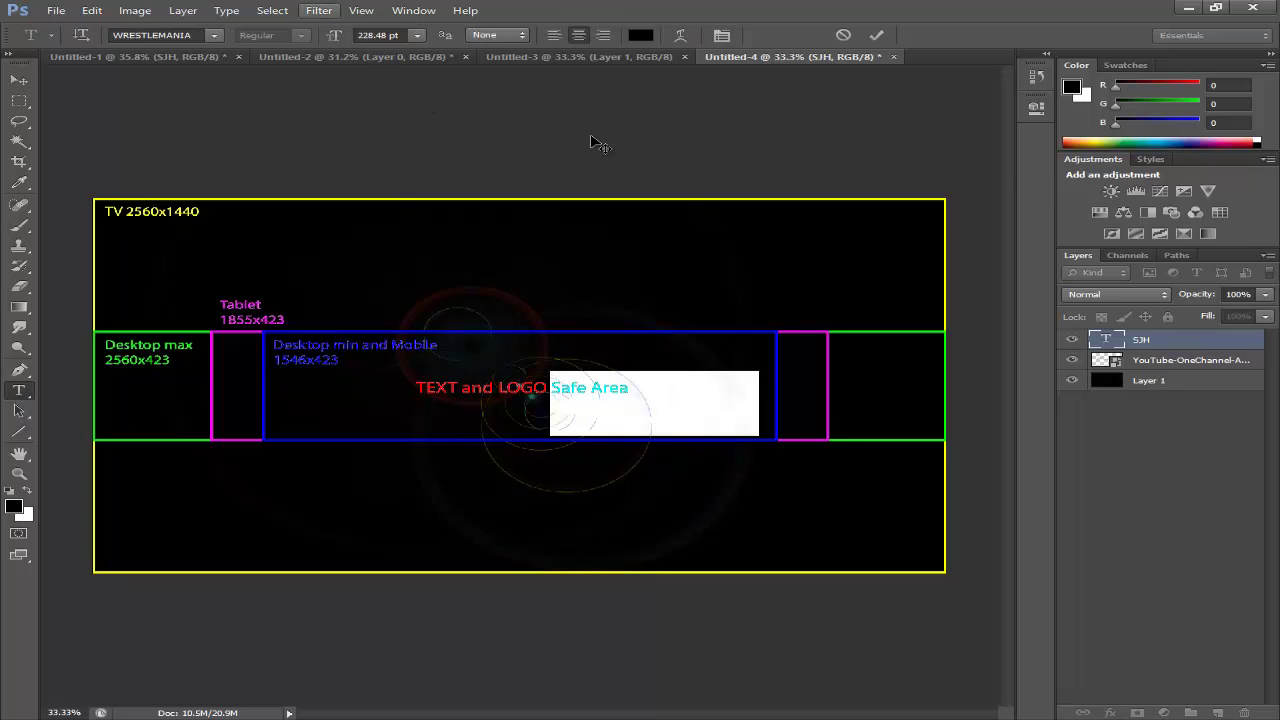
pyautogui.click(648, 34)
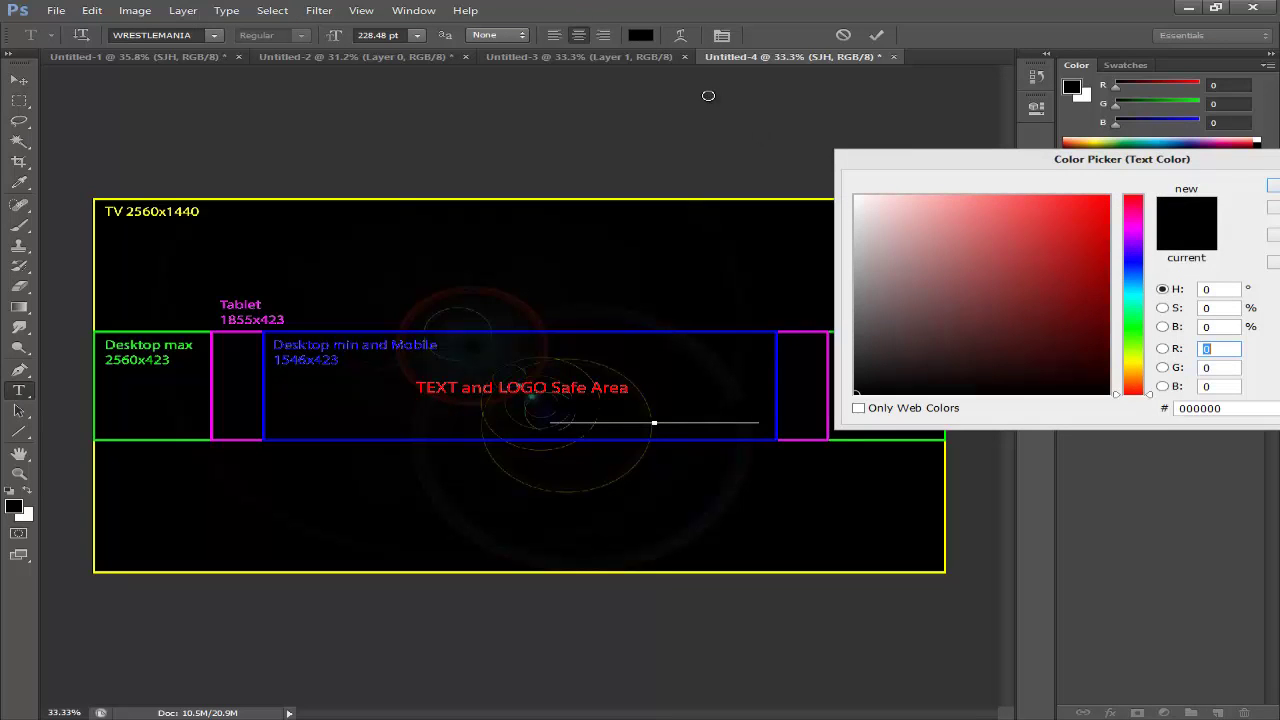
pyautogui.click(960, 303)
pyautogui.moveTo(949, 208); pyautogui.dragTo(855, 196)
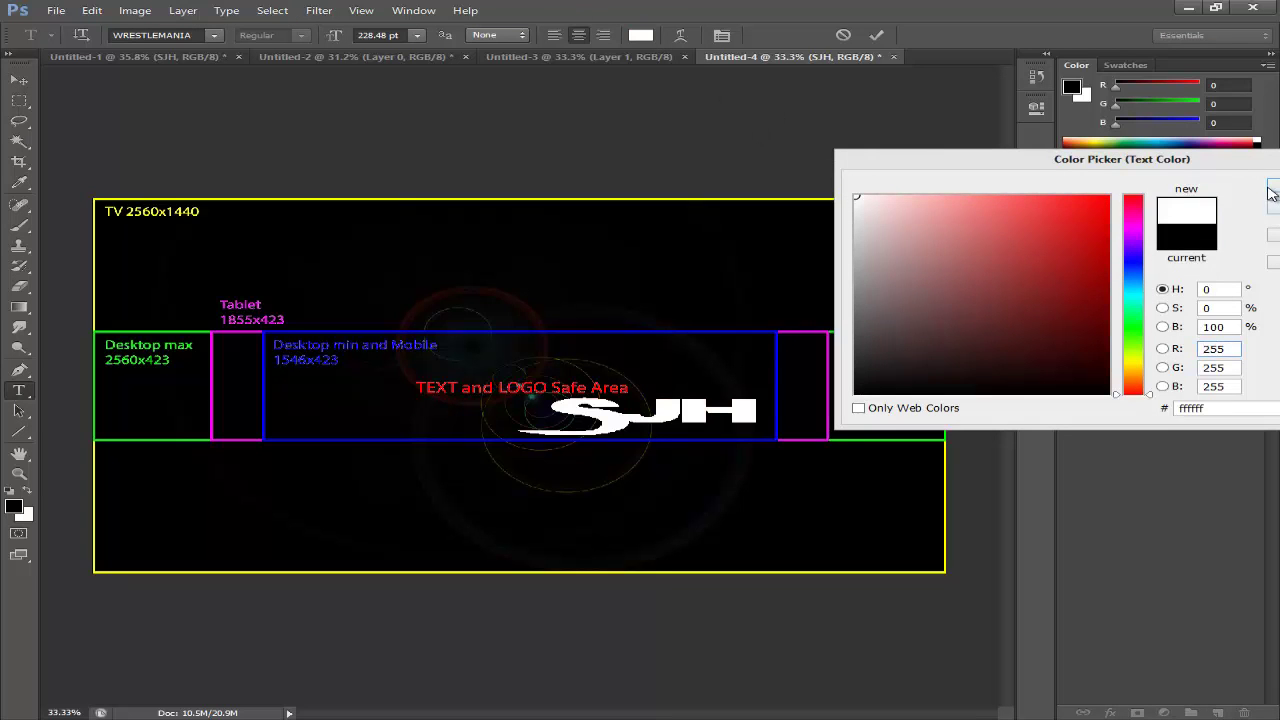
pyautogui.click(1273, 186)
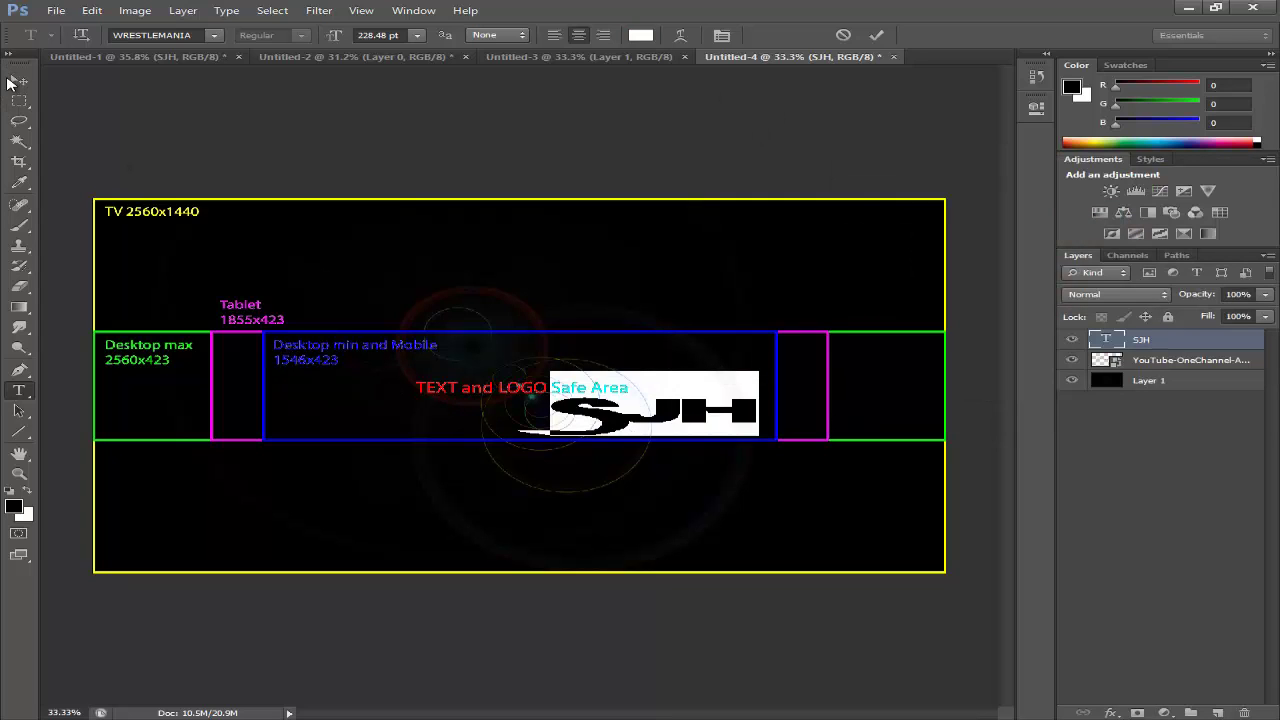
pyautogui.click(19, 81)
pyautogui.moveTo(728, 422); pyautogui.dragTo(590, 400)
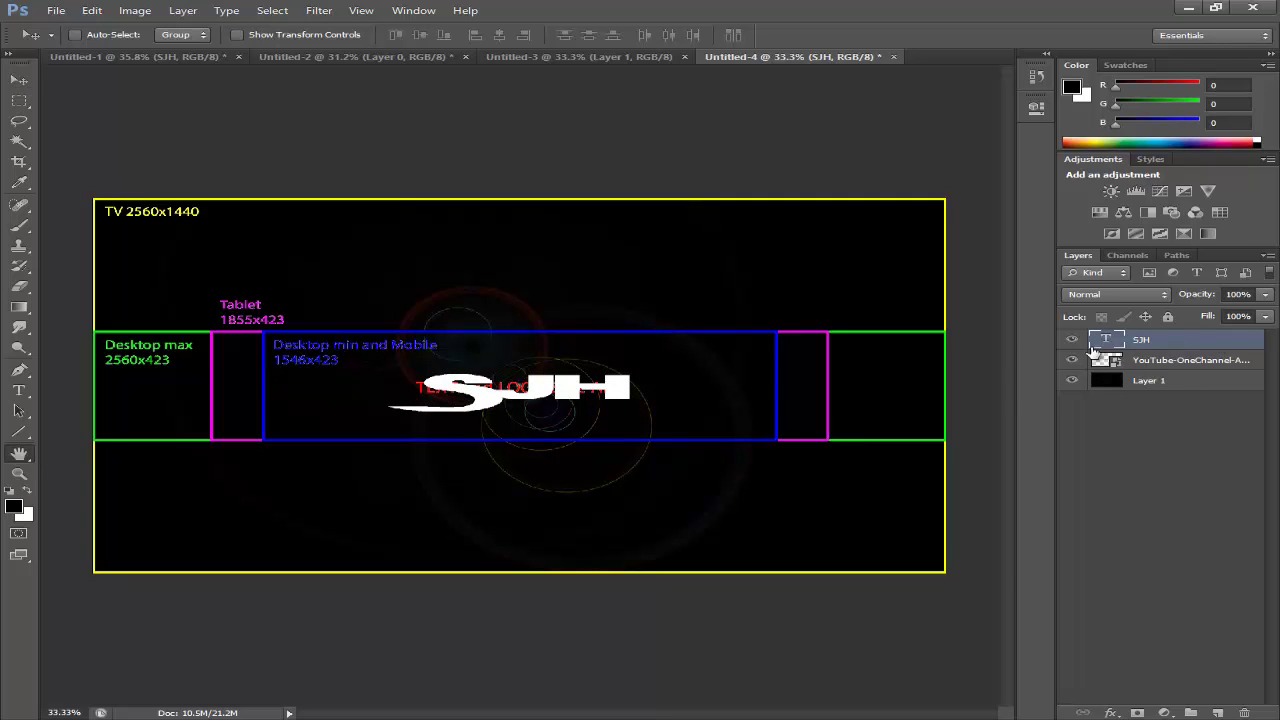
# Step: Give the SJH text an 8 px outside stroke in blue (1233ff)
pyautogui.doubleClick(1124, 347)
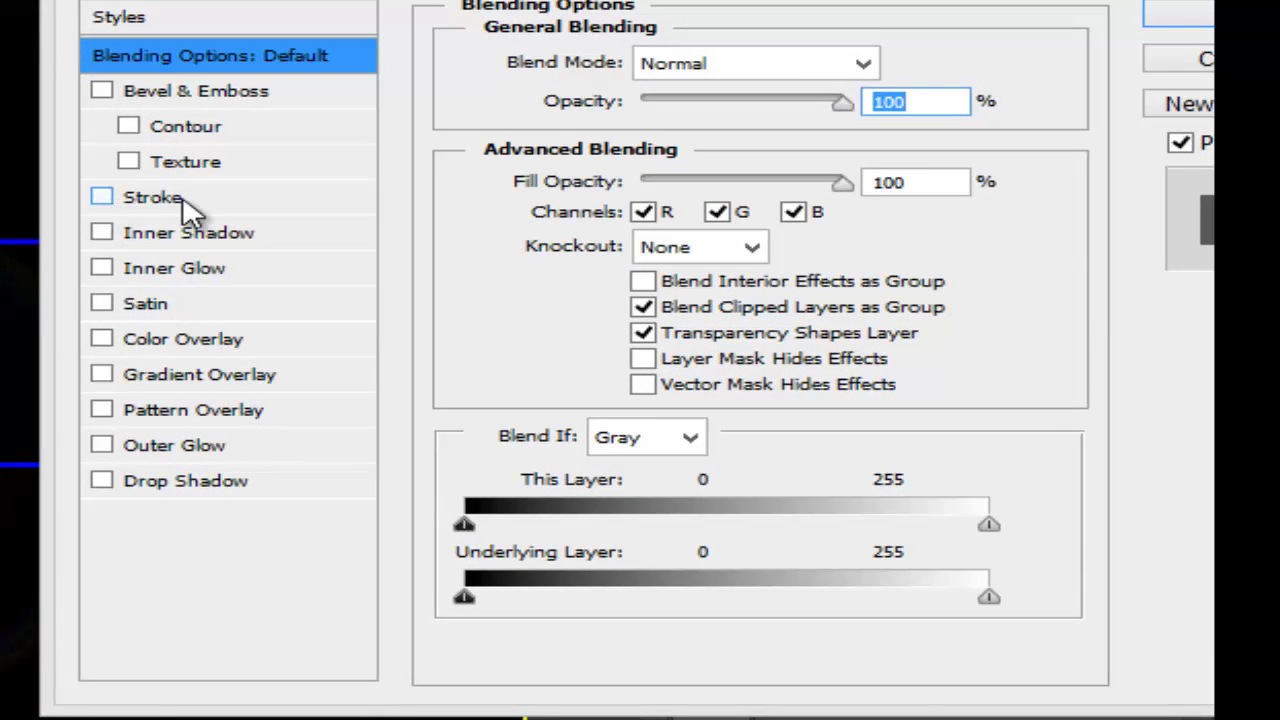
pyautogui.click(185, 203)
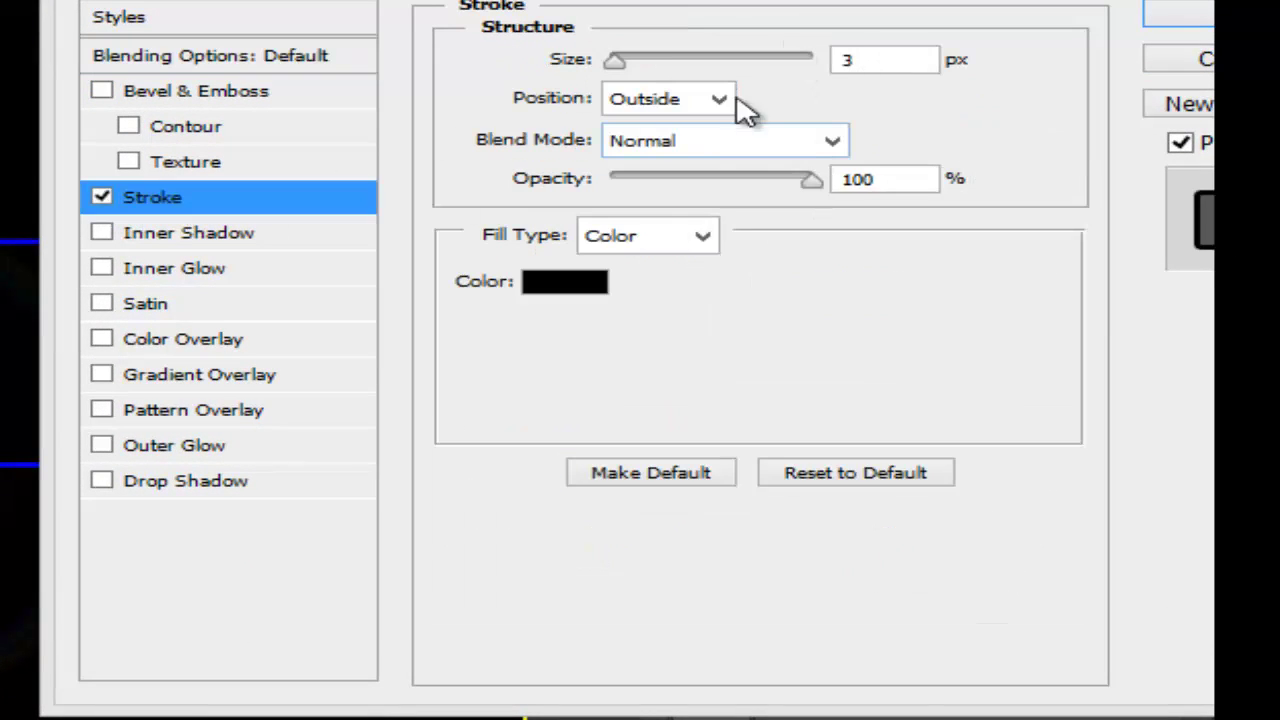
pyautogui.click(563, 282)
pyautogui.click(561, 279)
pyautogui.moveTo(806, 128); pyautogui.dragTo(828, 4)
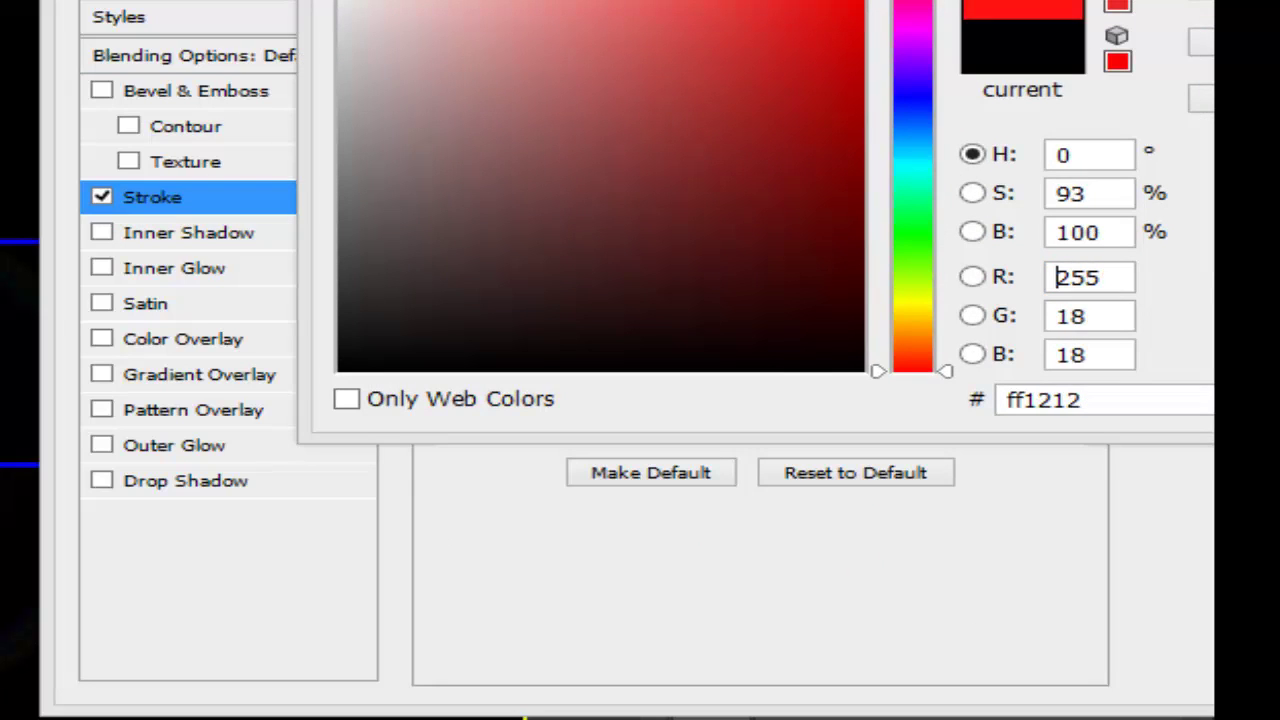
pyautogui.click(898, 109)
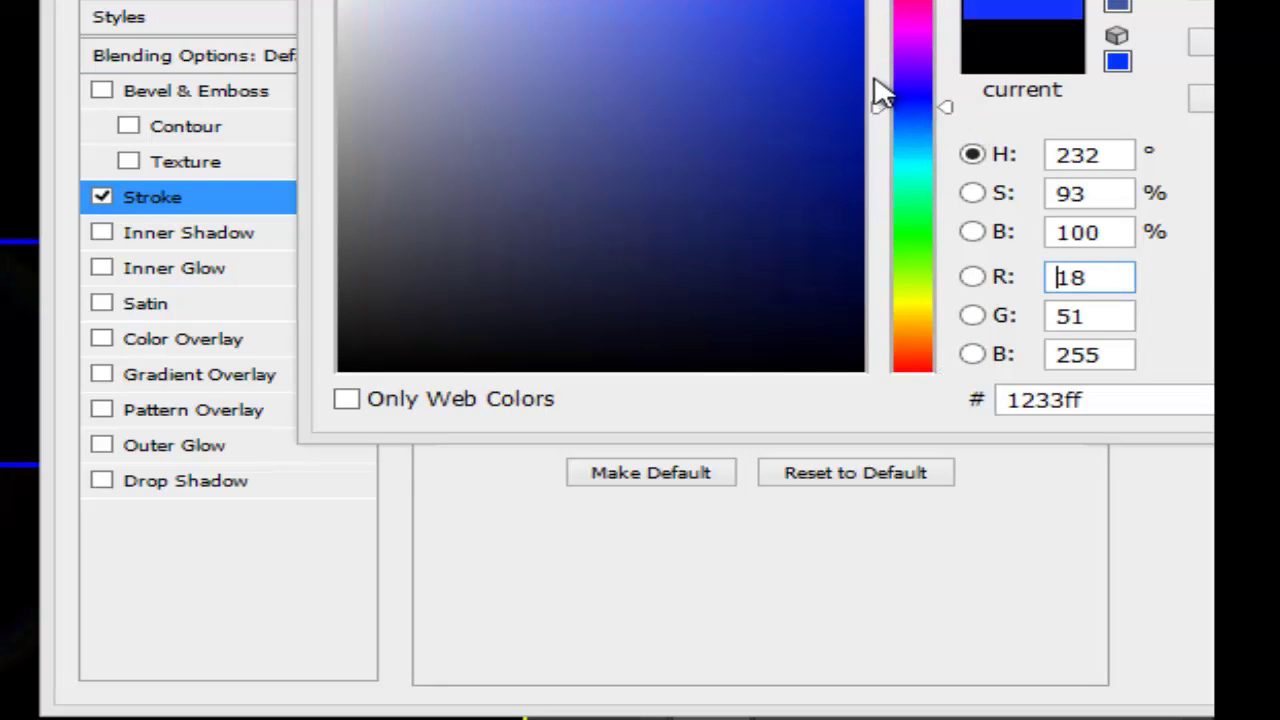
pyautogui.press('Return')
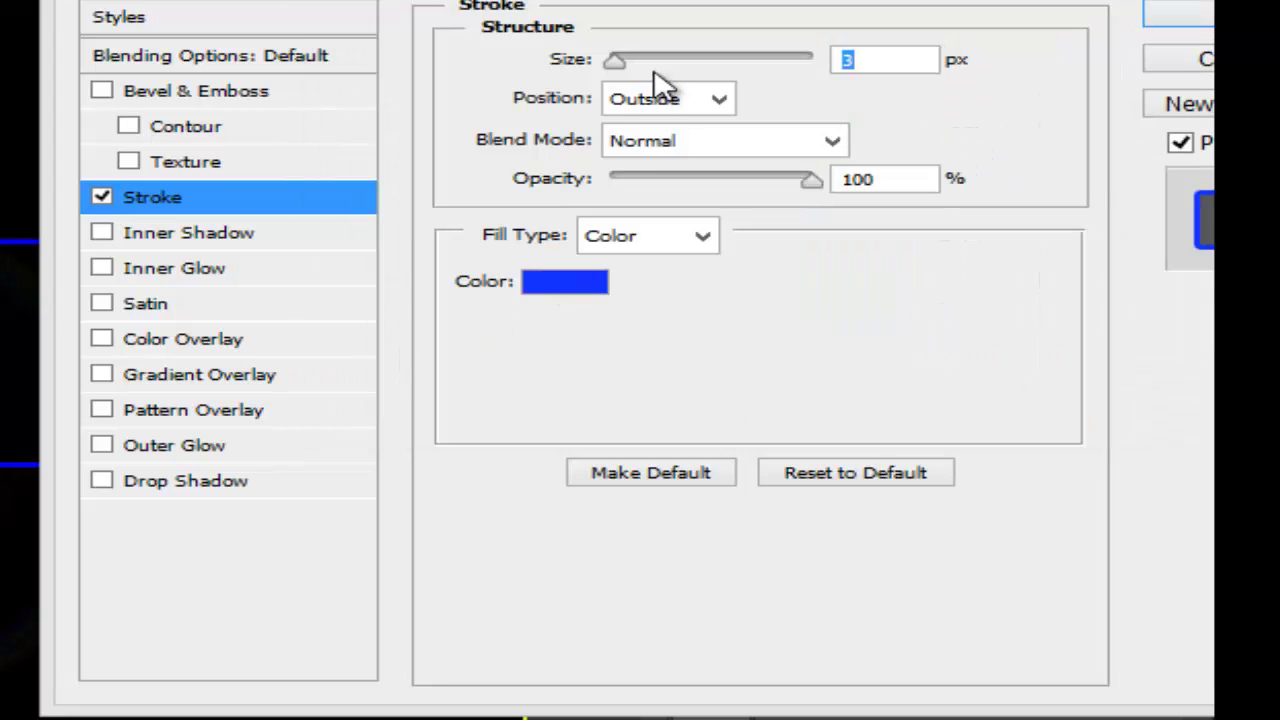
pyautogui.moveTo(617, 62); pyautogui.dragTo(627, 60)
# Step: Add the Inner Shadow and Satin effects to the SJH text and apply the layer style
pyautogui.click(102, 236)
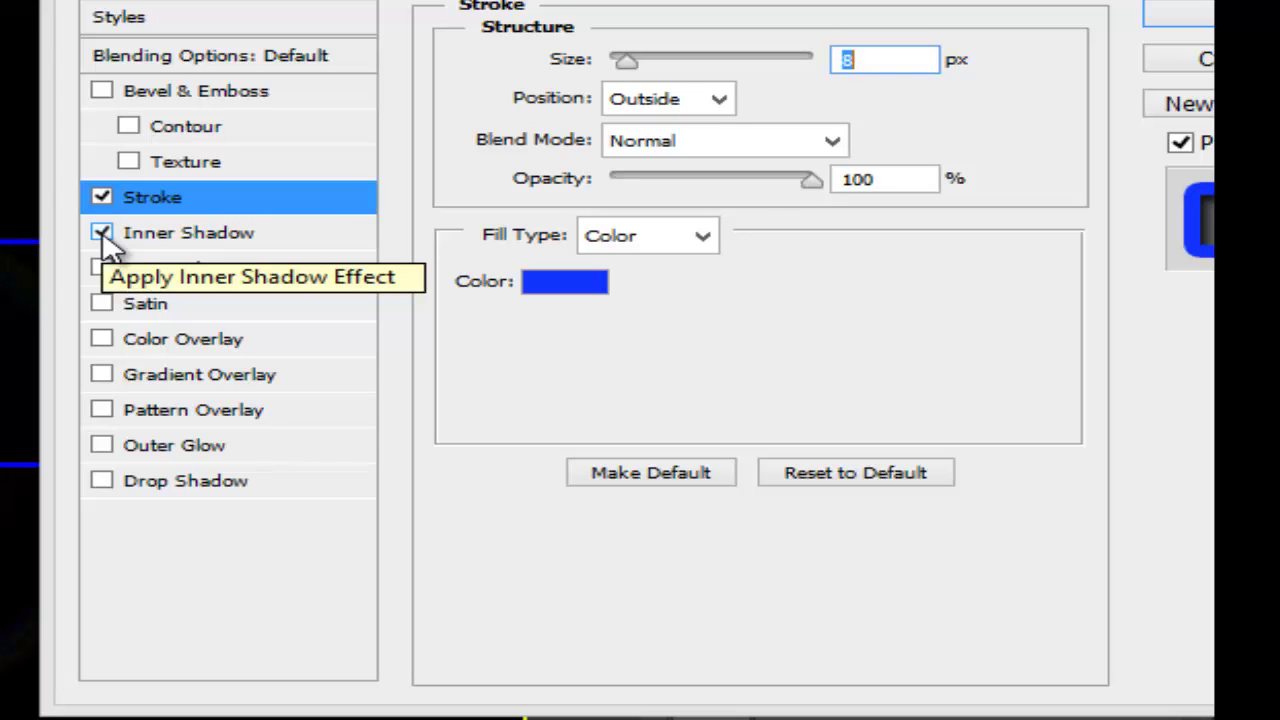
pyautogui.click(102, 304)
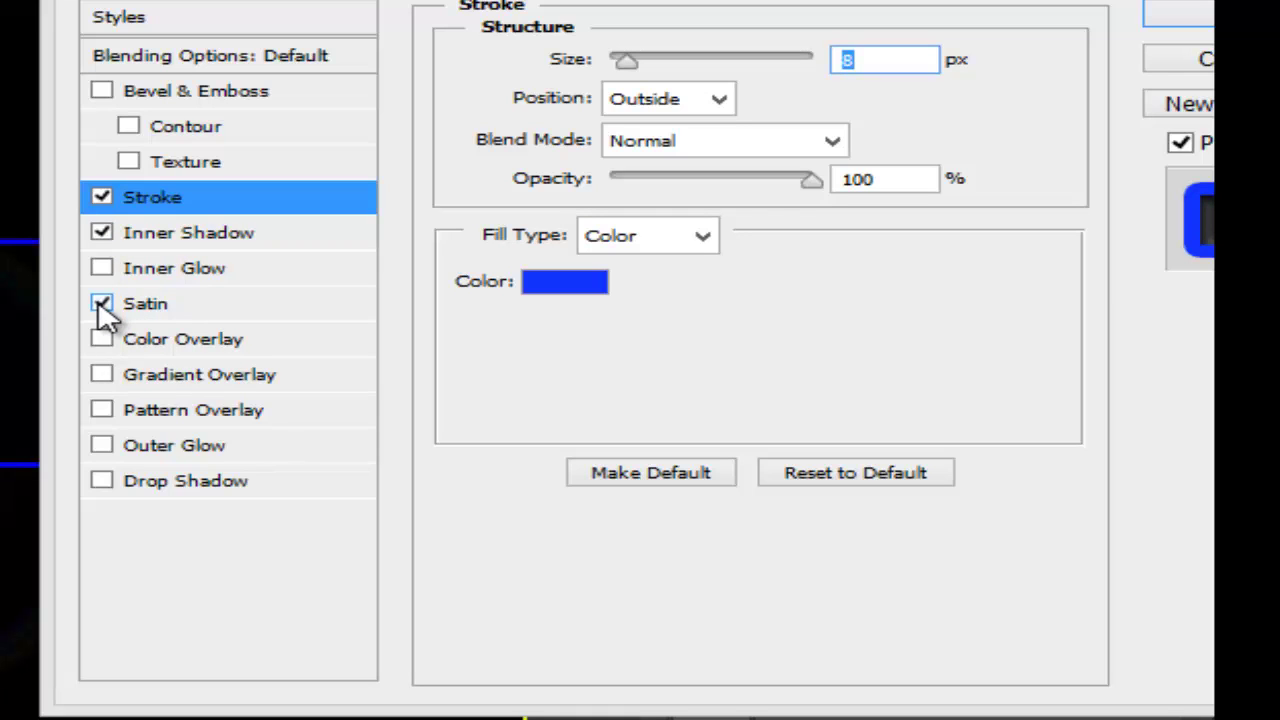
pyautogui.click(102, 92)
pyautogui.click(104, 484)
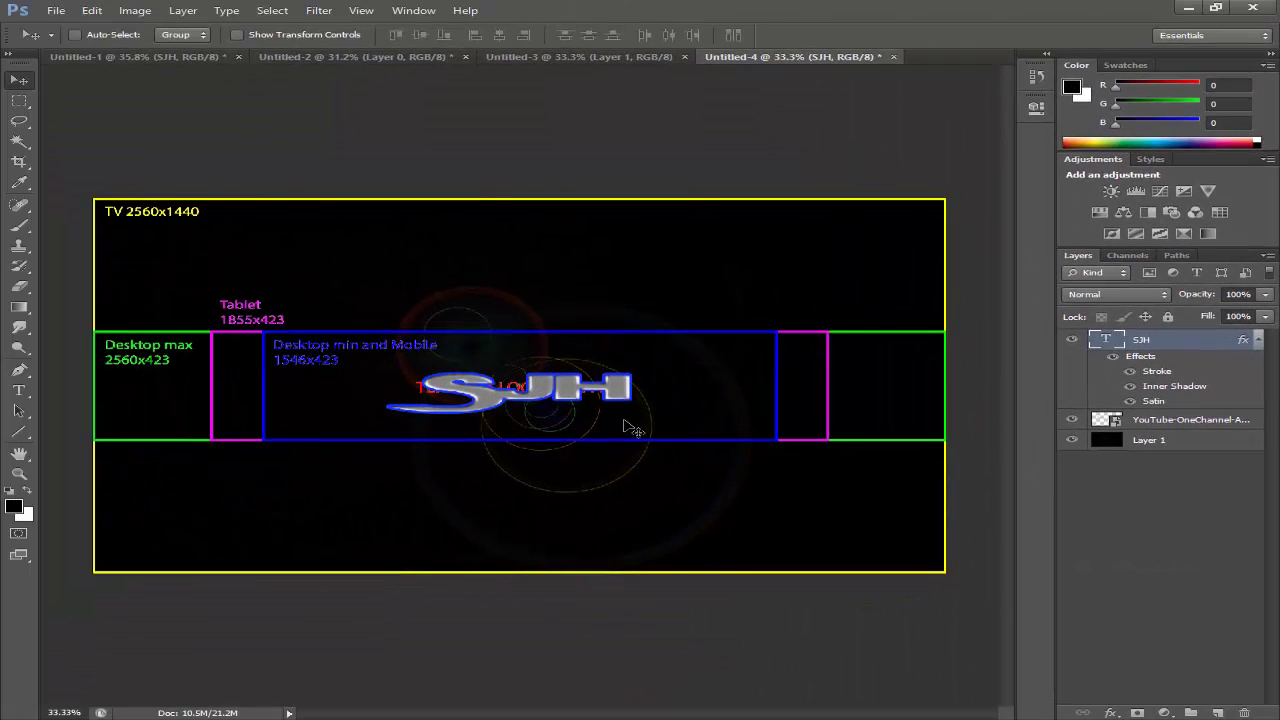
# Step: Nudge the SJH text to the right so it sits centrally over the guide's text and logo safe area
pyautogui.hotkey('shift', 'Right')
pyautogui.hotkey('shift', 'Right')
pyautogui.hotkey('shift', 'Right')
pyautogui.hotkey('shift', 'Right')
pyautogui.hotkey('shift', 'Right')
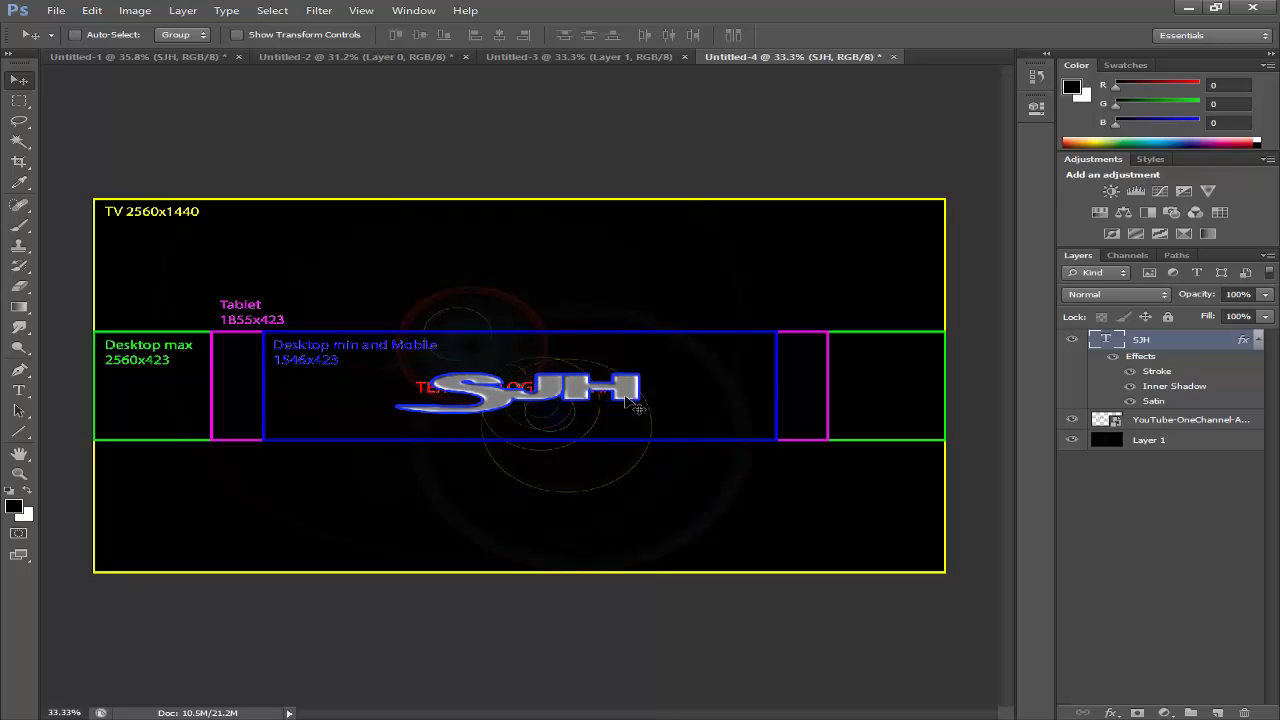
pyautogui.press('Right')
pyautogui.press('Right')
pyautogui.press('Right')
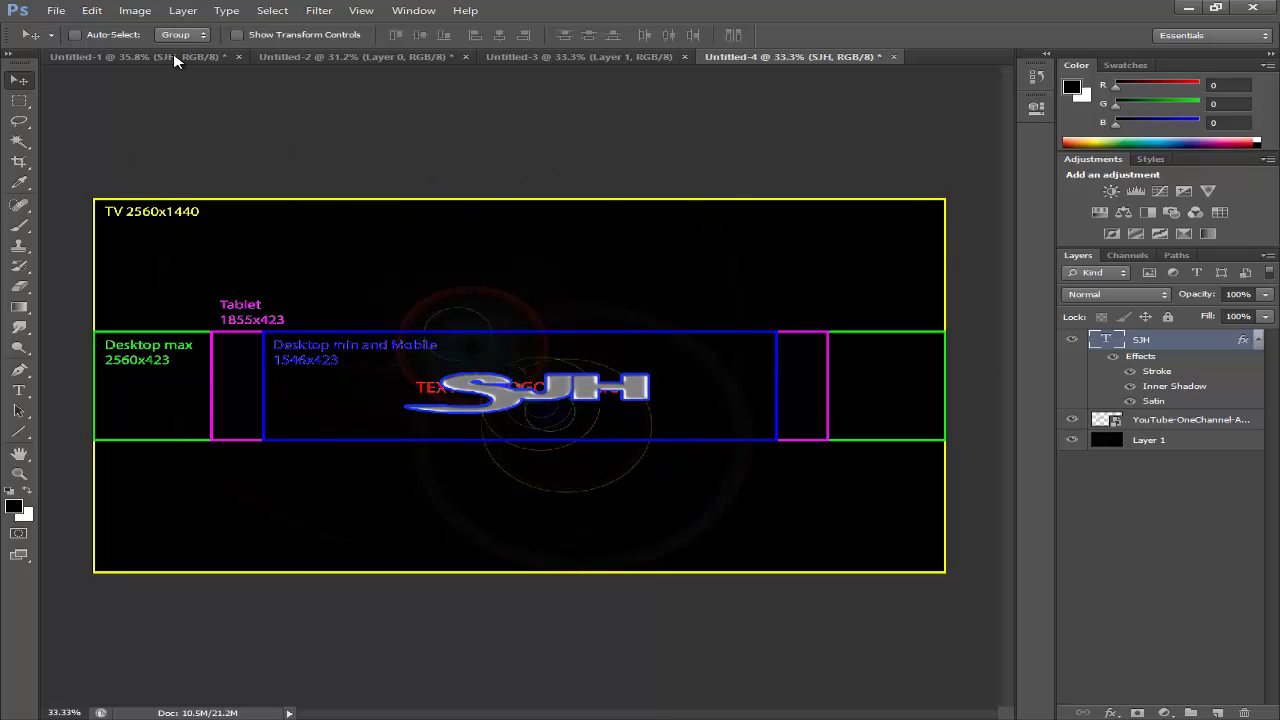
# Step: Copy the game controller layer from Untitled-1 into Untitled-4 and place it over the left part of the banner, beside the SJH text
pyautogui.hotkey('ctrl', 'Tab')
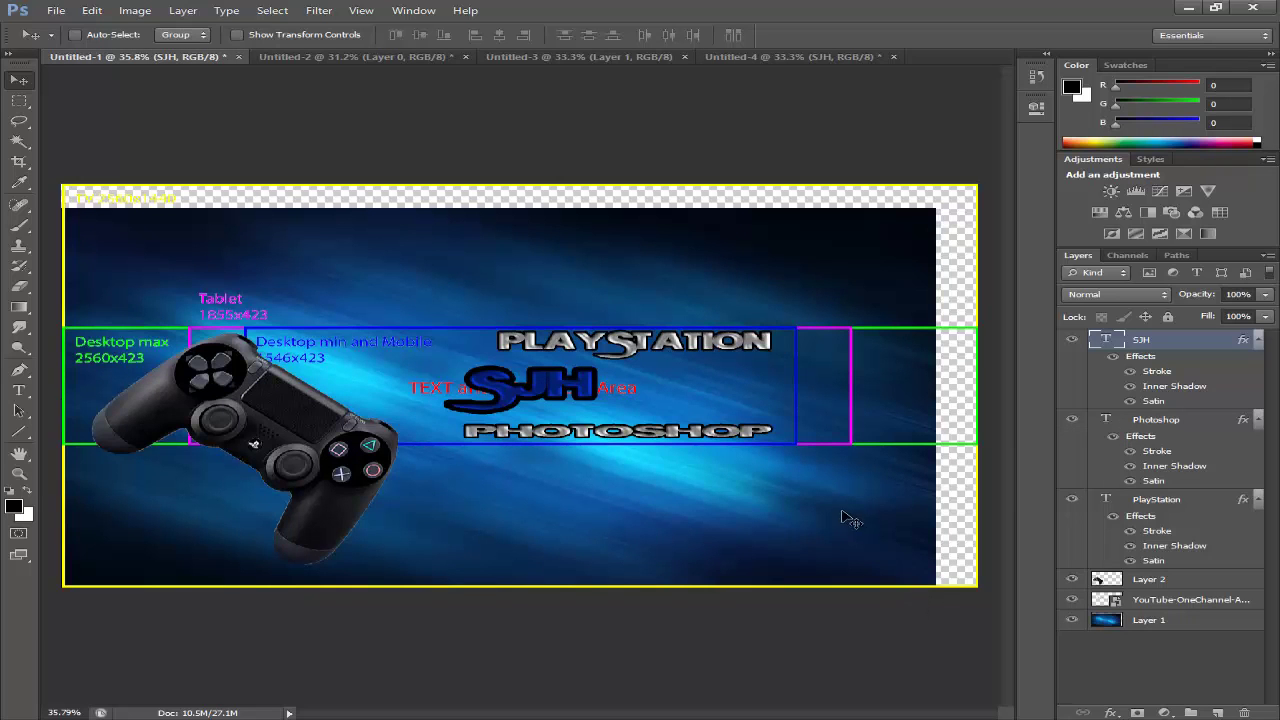
pyautogui.click(1201, 627)
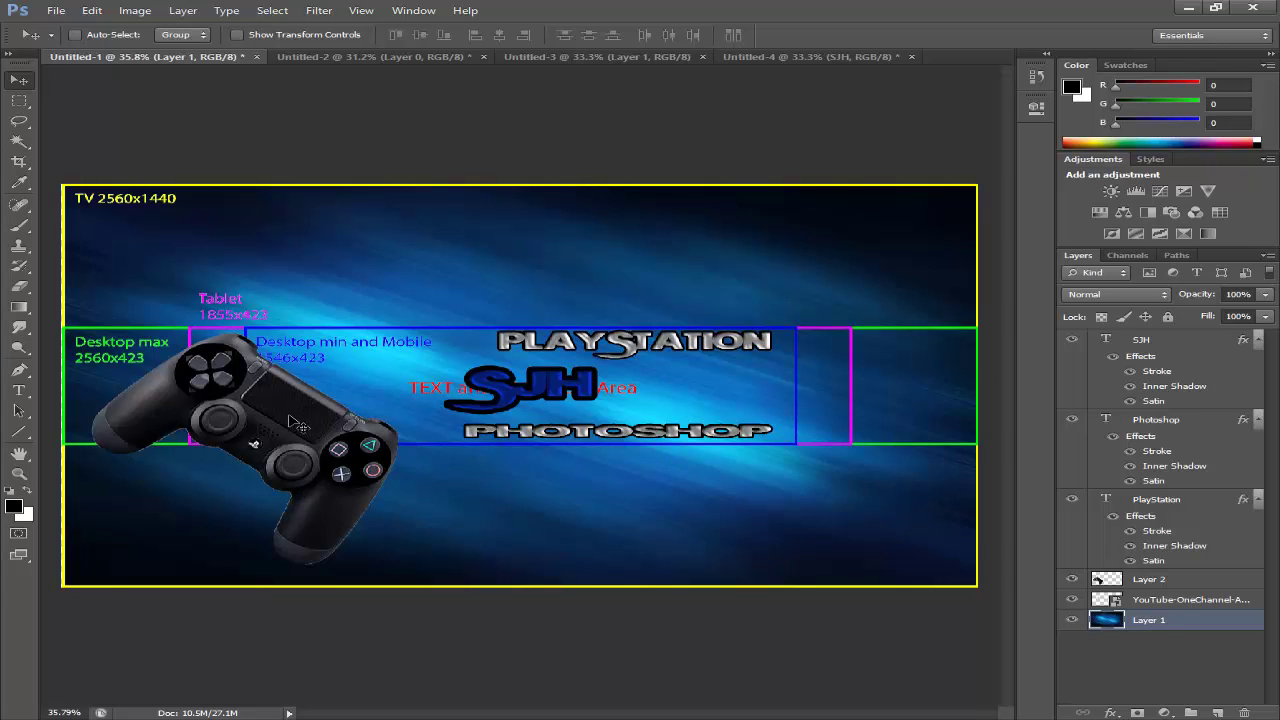
pyautogui.click(1219, 583)
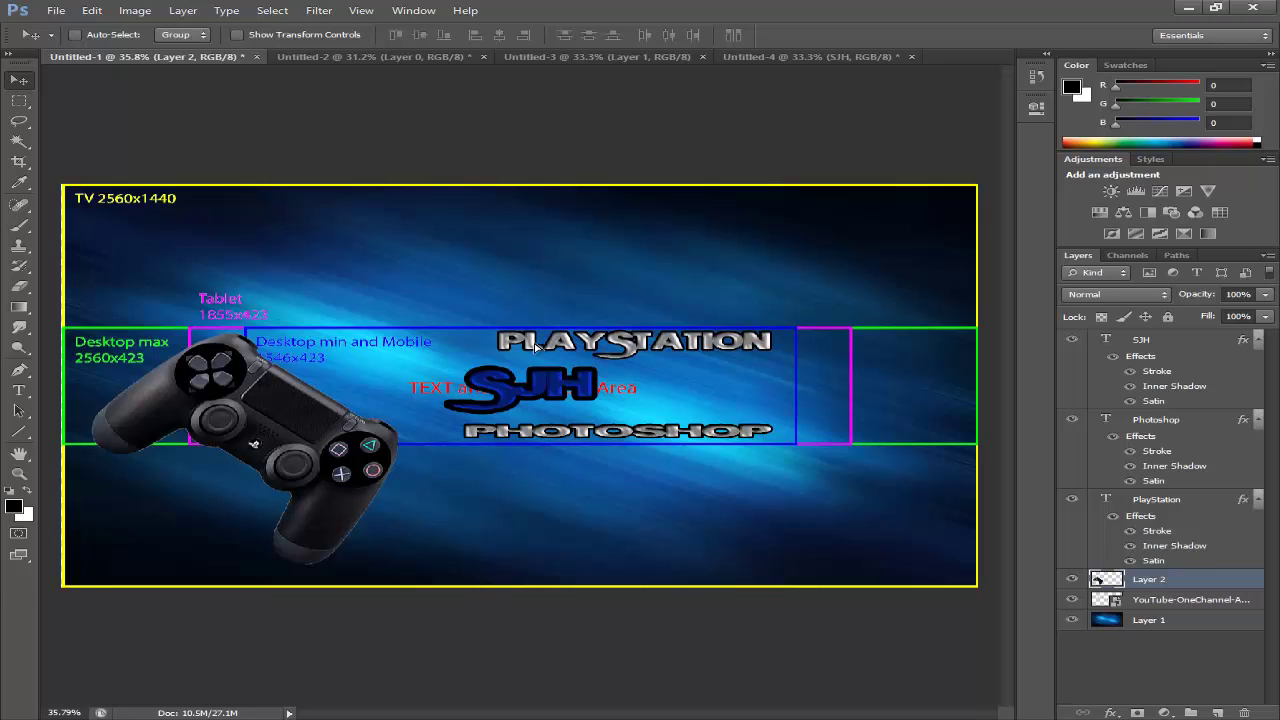
pyautogui.moveTo(536, 346); pyautogui.dragTo(400, 376)
pyautogui.moveTo(337, 465); pyautogui.dragTo(388, 333)
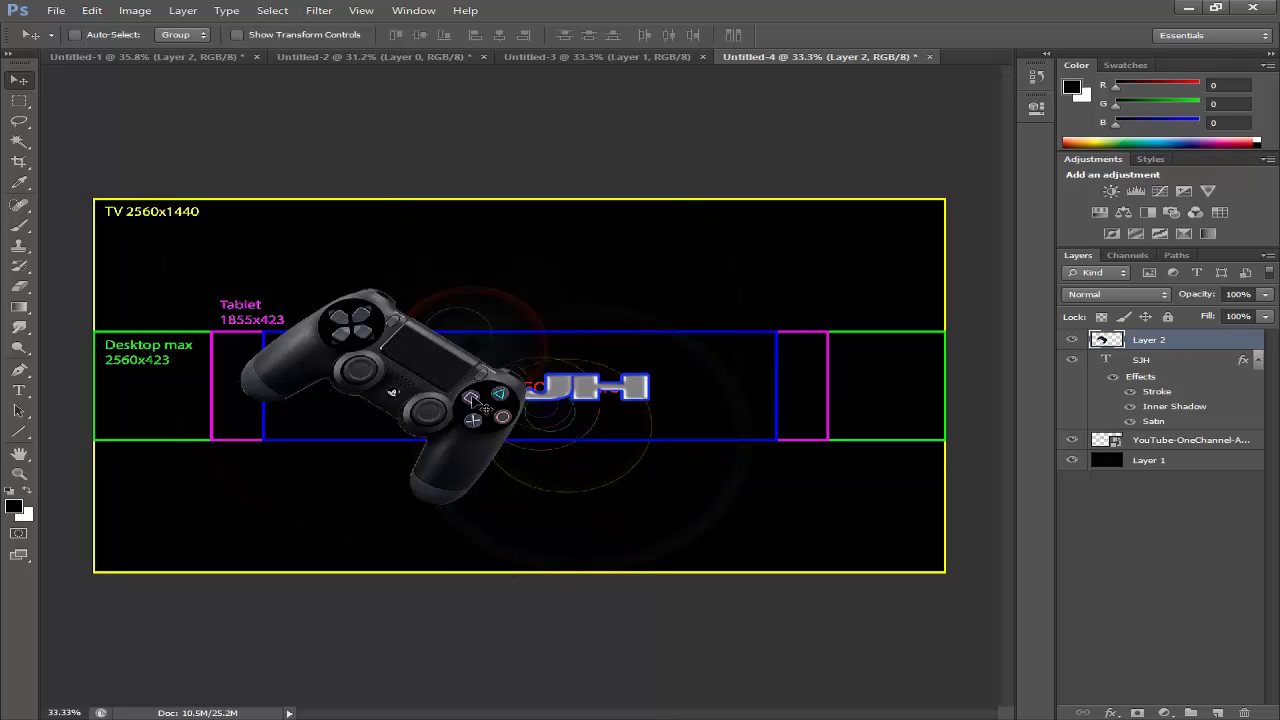
pyautogui.moveTo(466, 372); pyautogui.dragTo(309, 398)
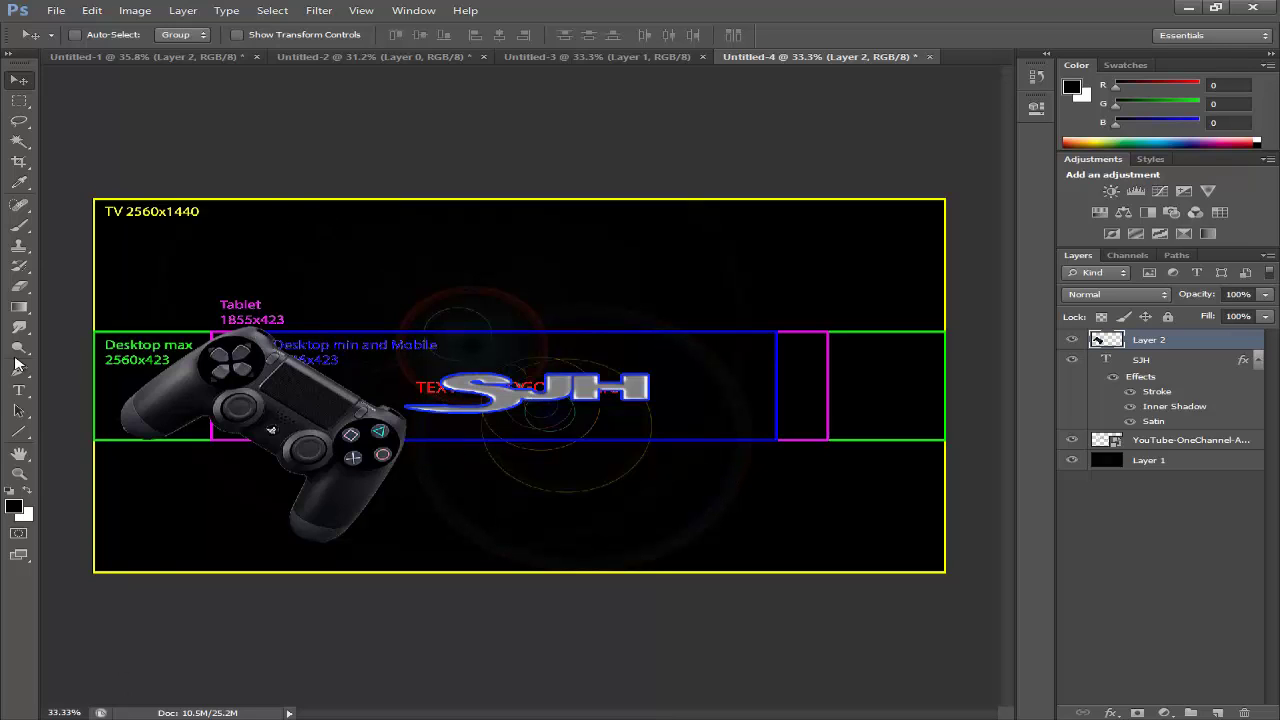
# Step: Add the white text "Gaming And Tutorials" in the WRESTLEMANIA font below the SJH text
pyautogui.click(19, 390)
pyautogui.click(493, 352)
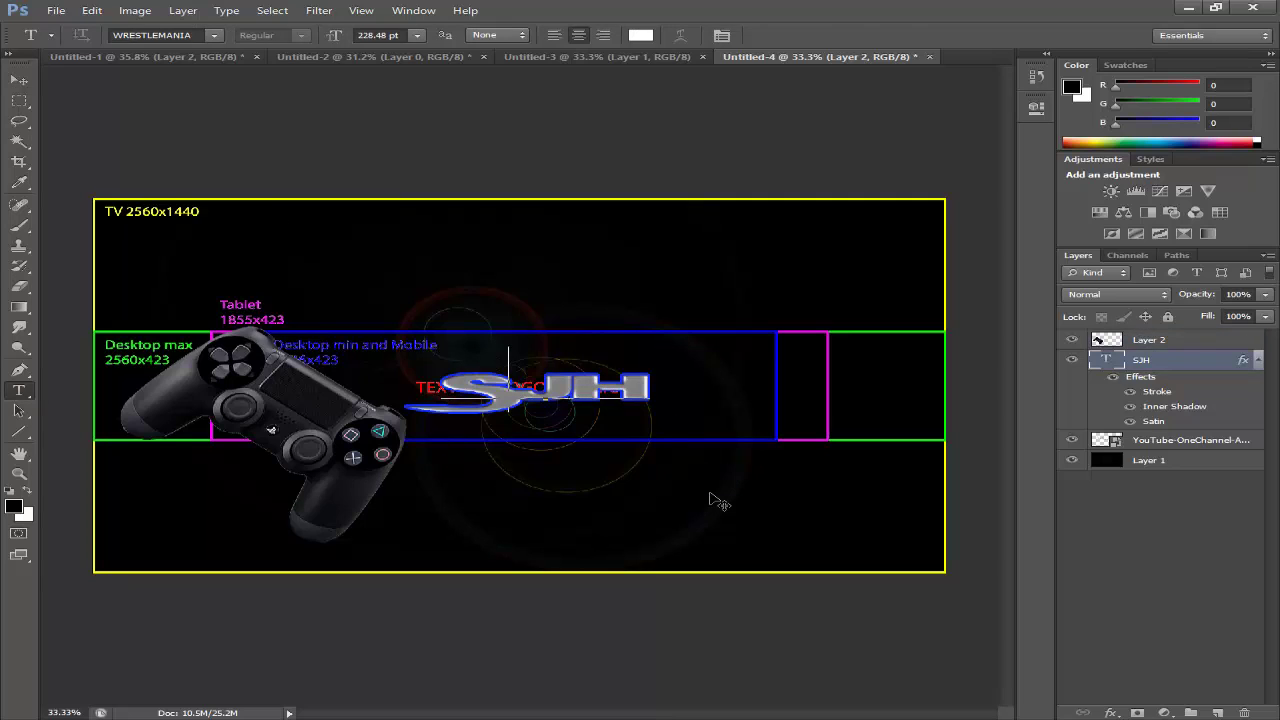
pyautogui.click(19, 79)
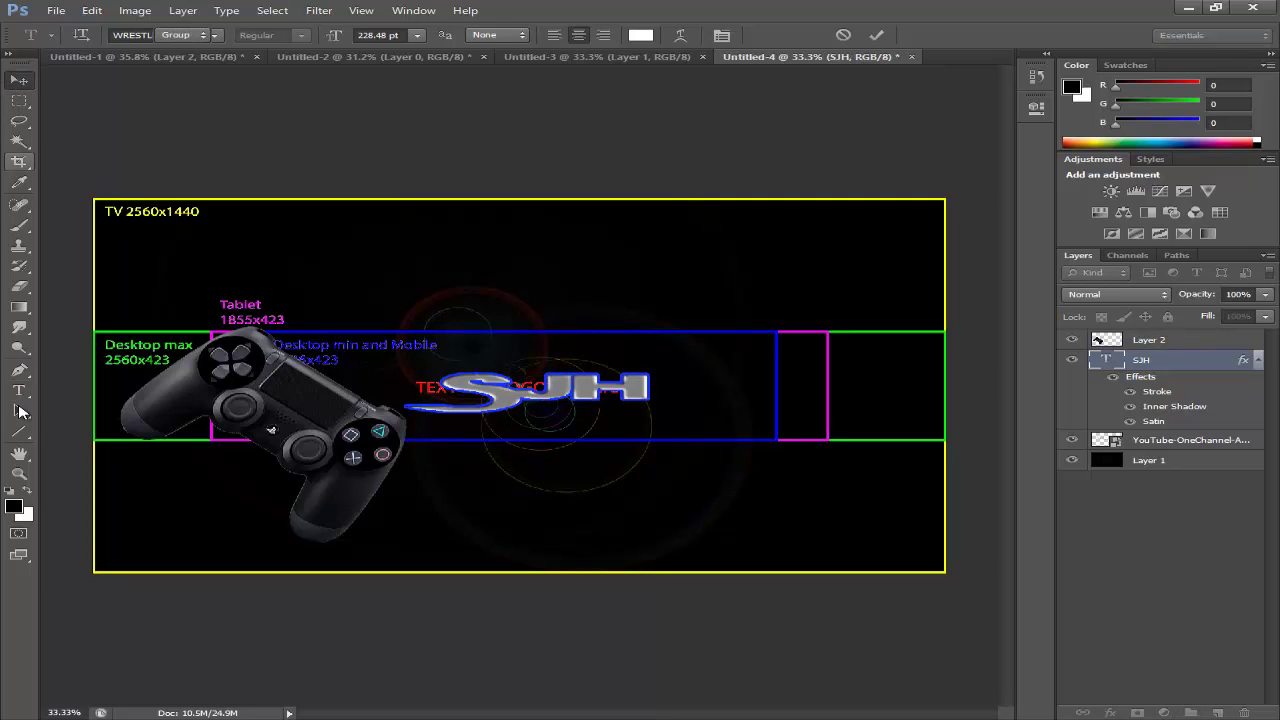
pyautogui.click(589, 505)
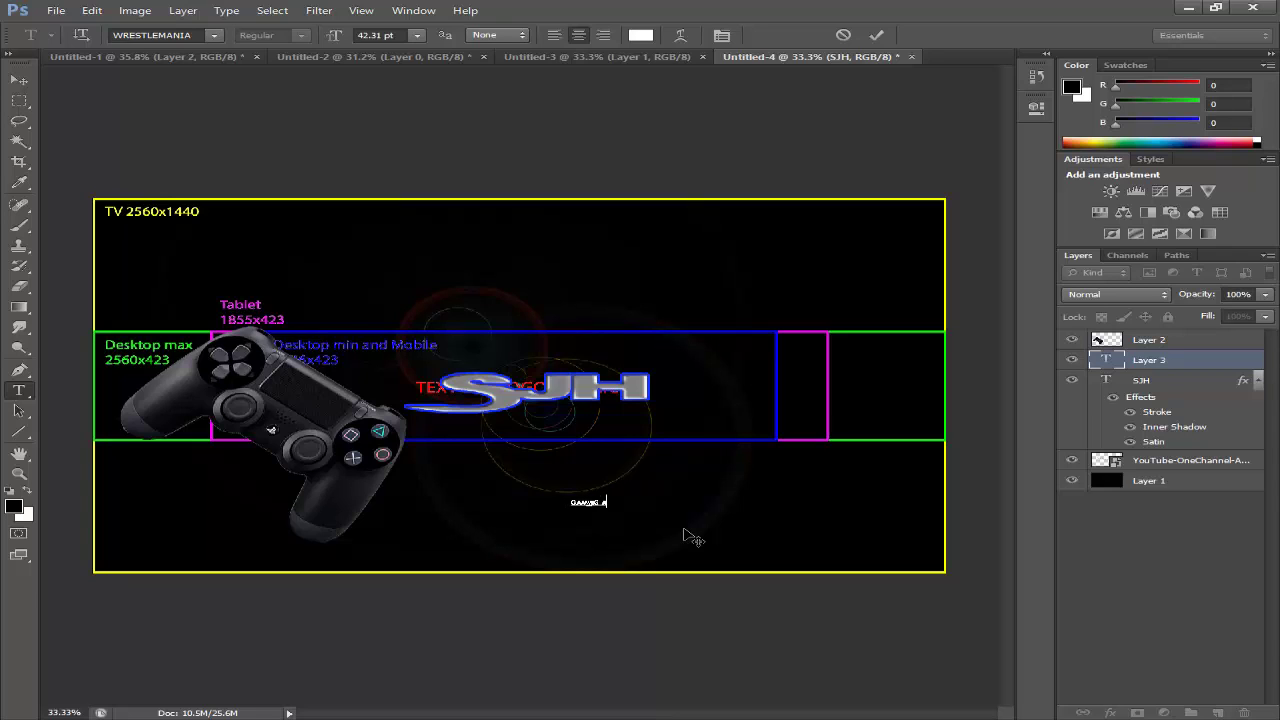
pyautogui.write('Gaming And Tutorials')
pyautogui.click(19, 79)
# Step: Move the Gaming And Tutorials text directly above SJH and enlarge it within the Desktop min and Mobile area
pyautogui.moveTo(588, 523); pyautogui.dragTo(590, 355)
pyautogui.hotkey('ctrl', 't')
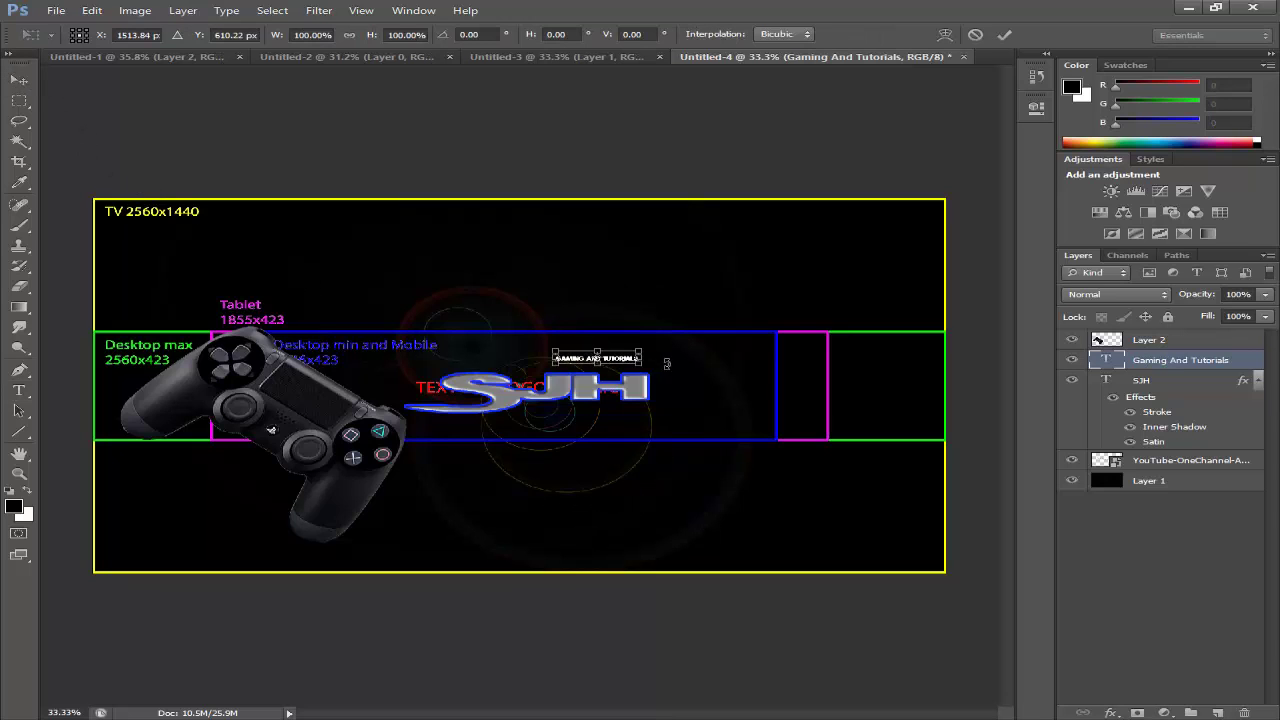
pyautogui.moveTo(599, 363); pyautogui.dragTo(599, 366)
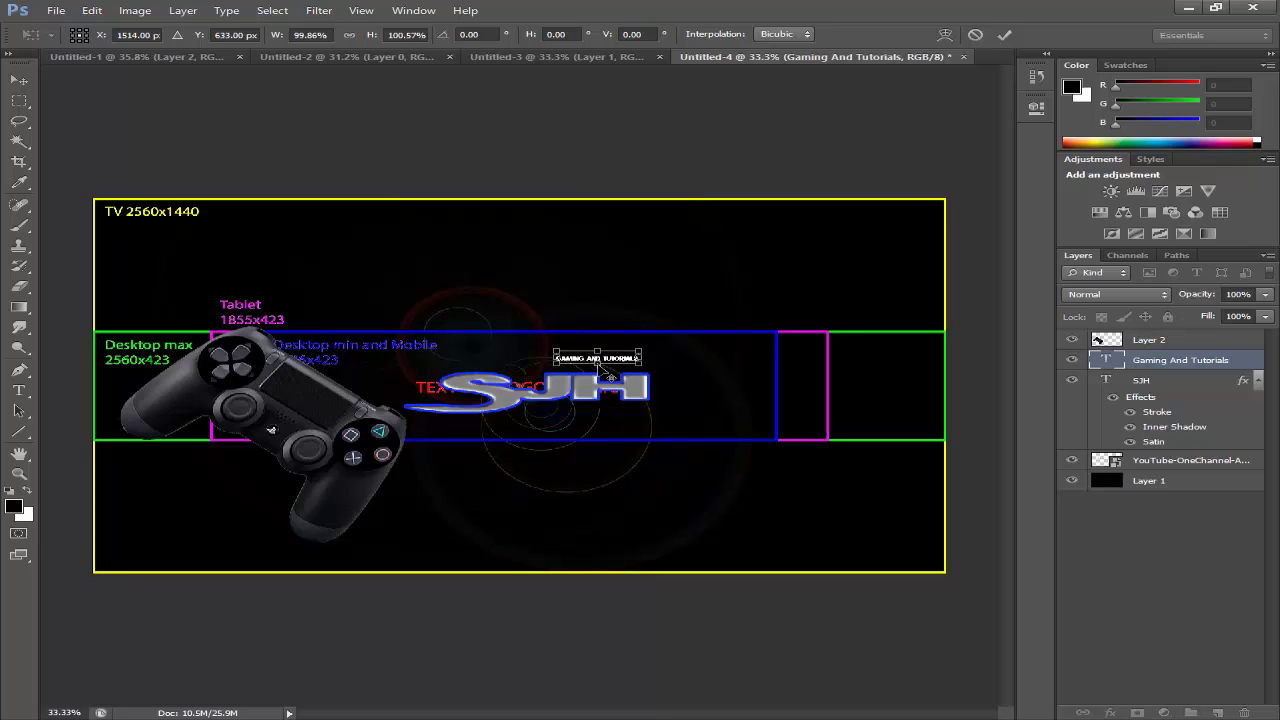
pyautogui.press('Return')
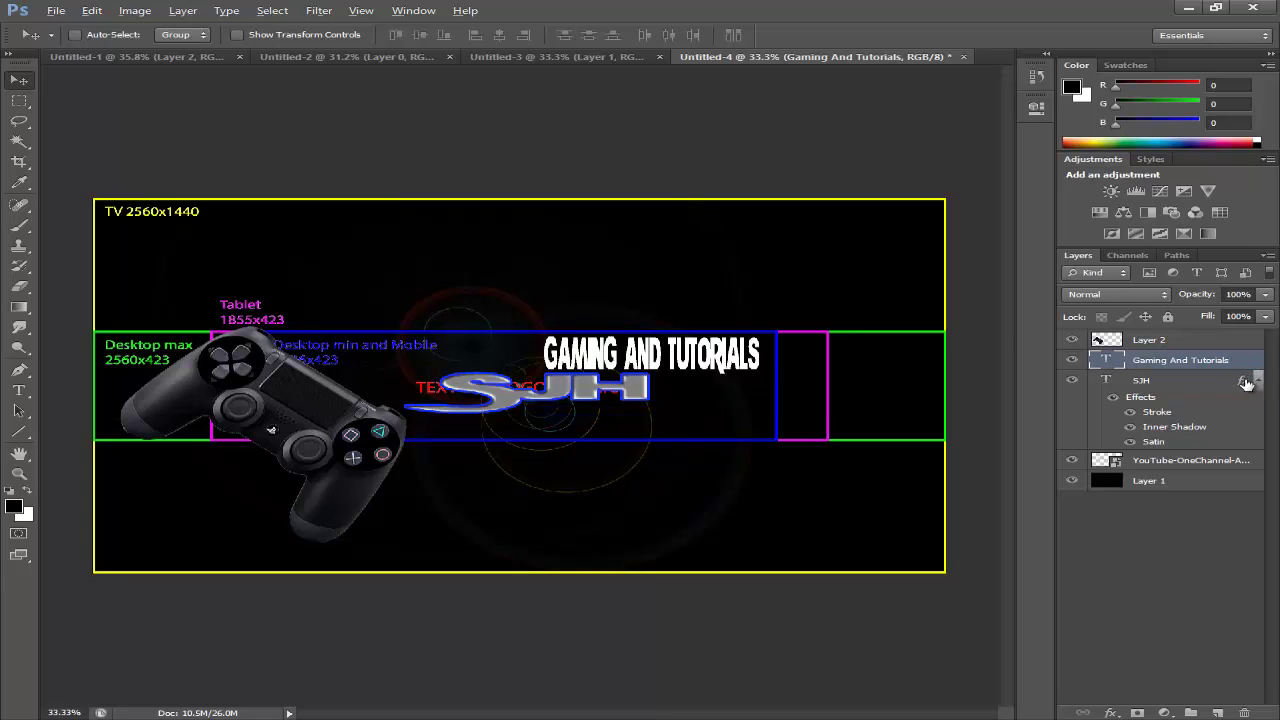
# Step: Copy the SJH layer's Stroke, Inner Shadow and Satin effects onto the Gaming And Tutorials text layer
pyautogui.moveTo(1242, 381); pyautogui.dragTo(1190, 361)
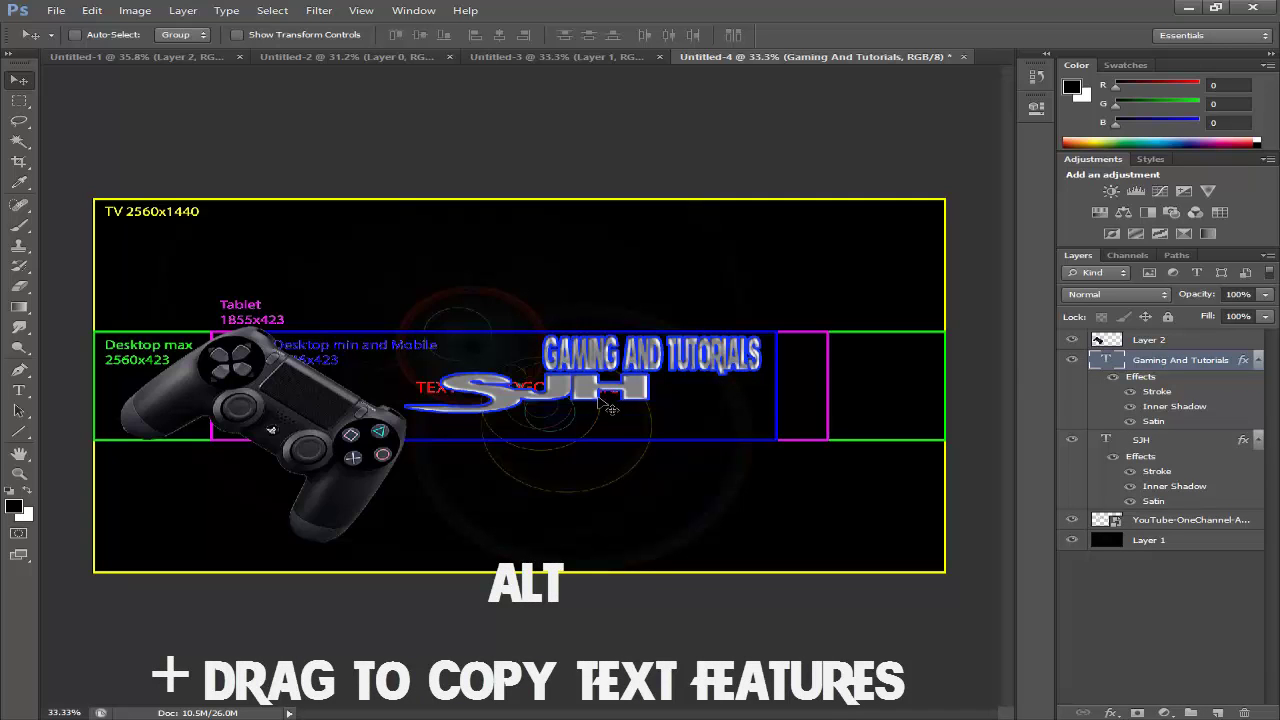
pyautogui.click(56, 10)
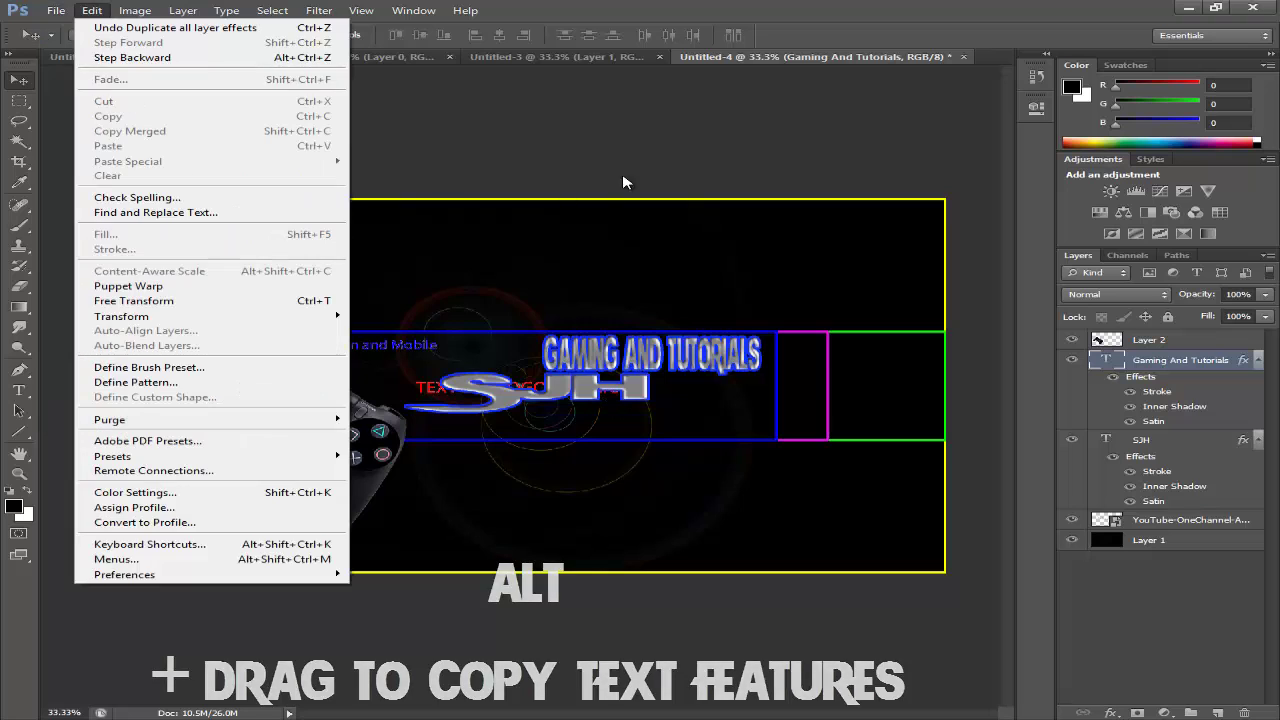
pyautogui.press('Escape')
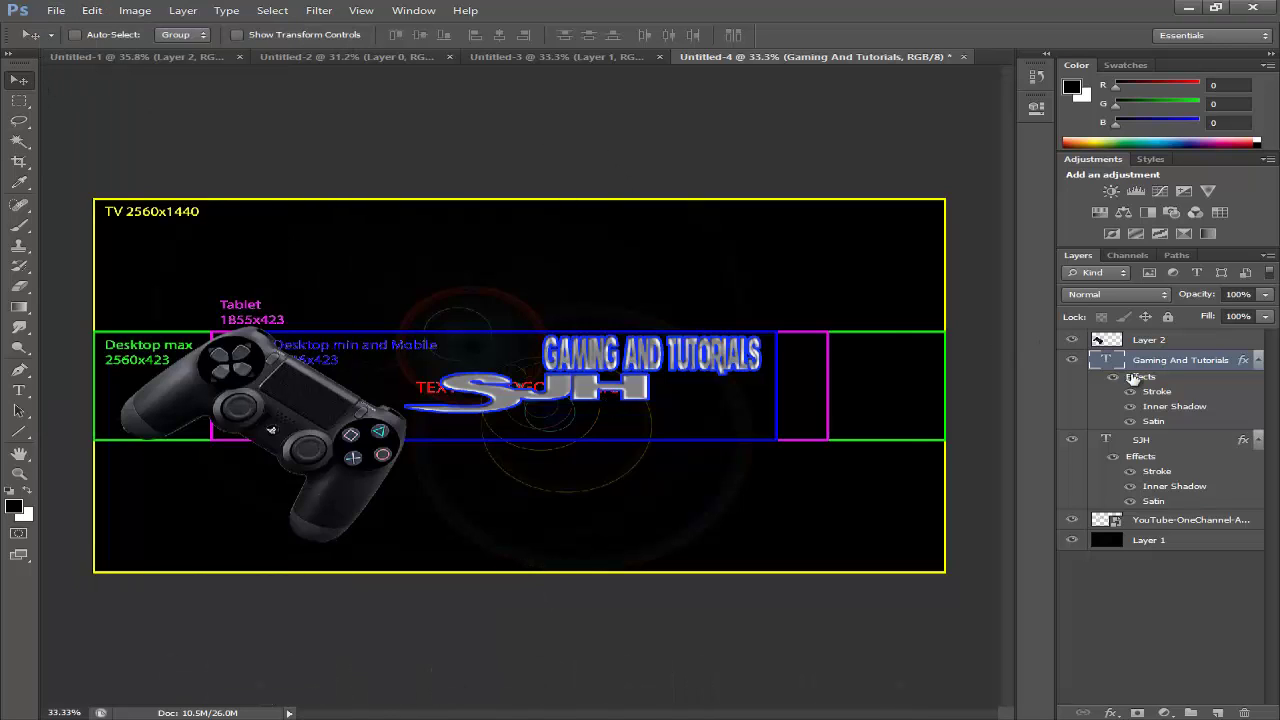
# Step: Delete the YouTube channel art guide layer from the banner
pyautogui.click(1170, 523)
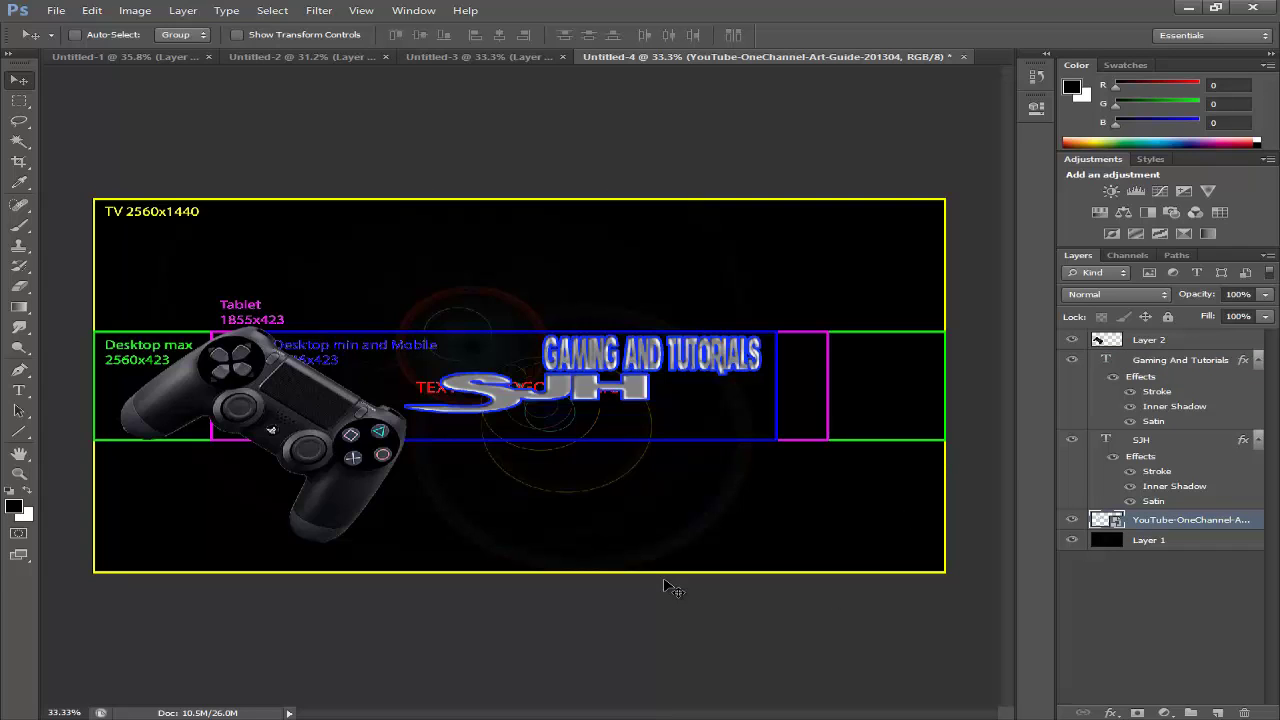
pyautogui.press('Delete')
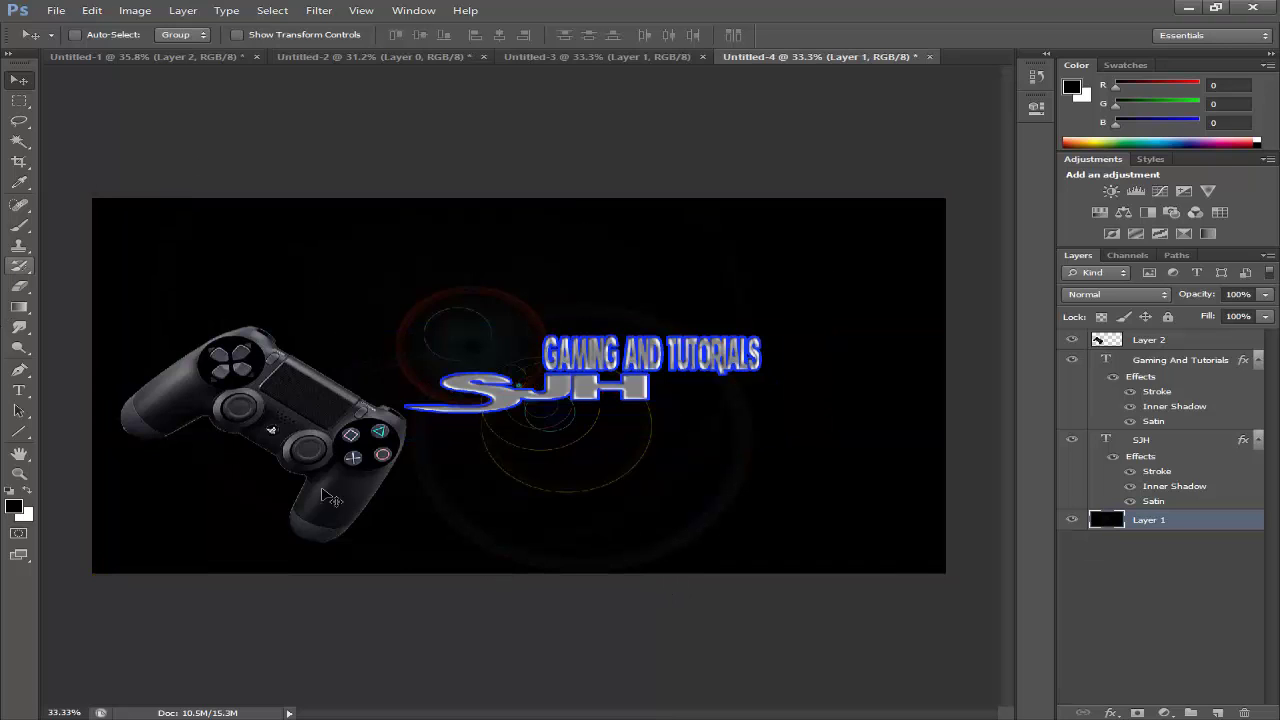
# Step: Save the banner as a JPEG in the YT SJH folder with Maximum quality 12 and Baseline Optimized format
pyautogui.click(56, 10)
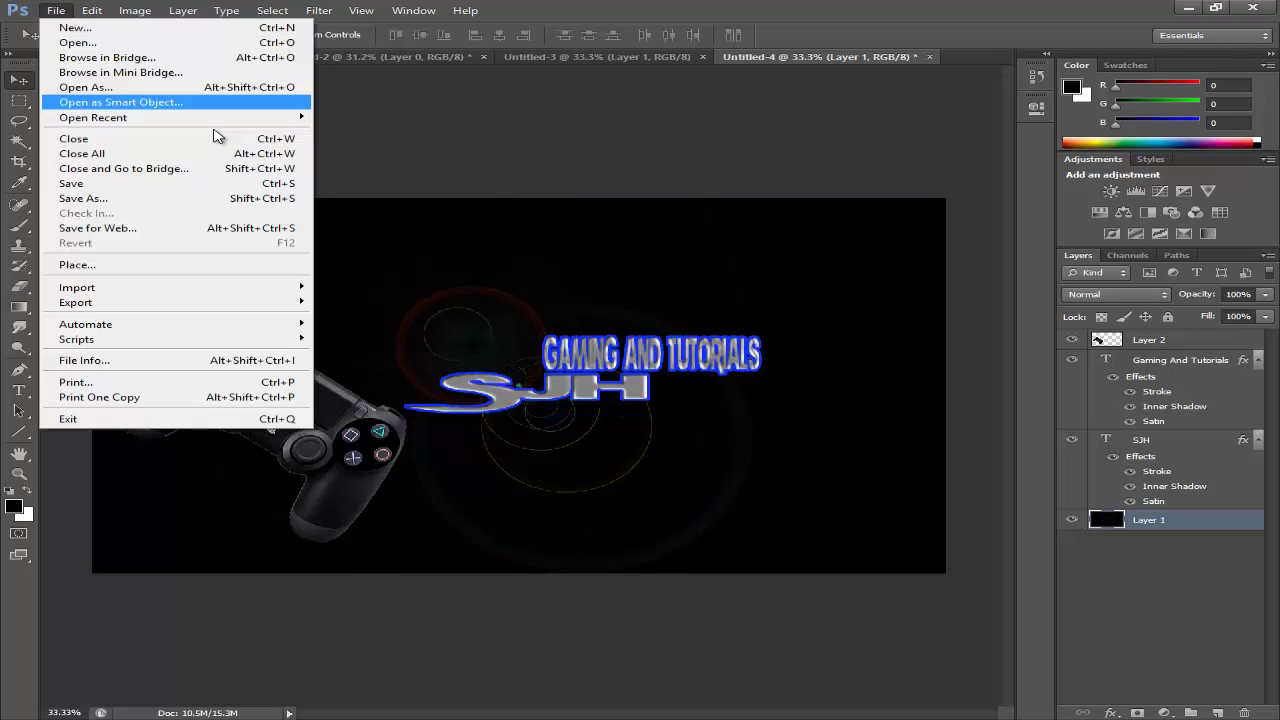
pyautogui.click(137, 205)
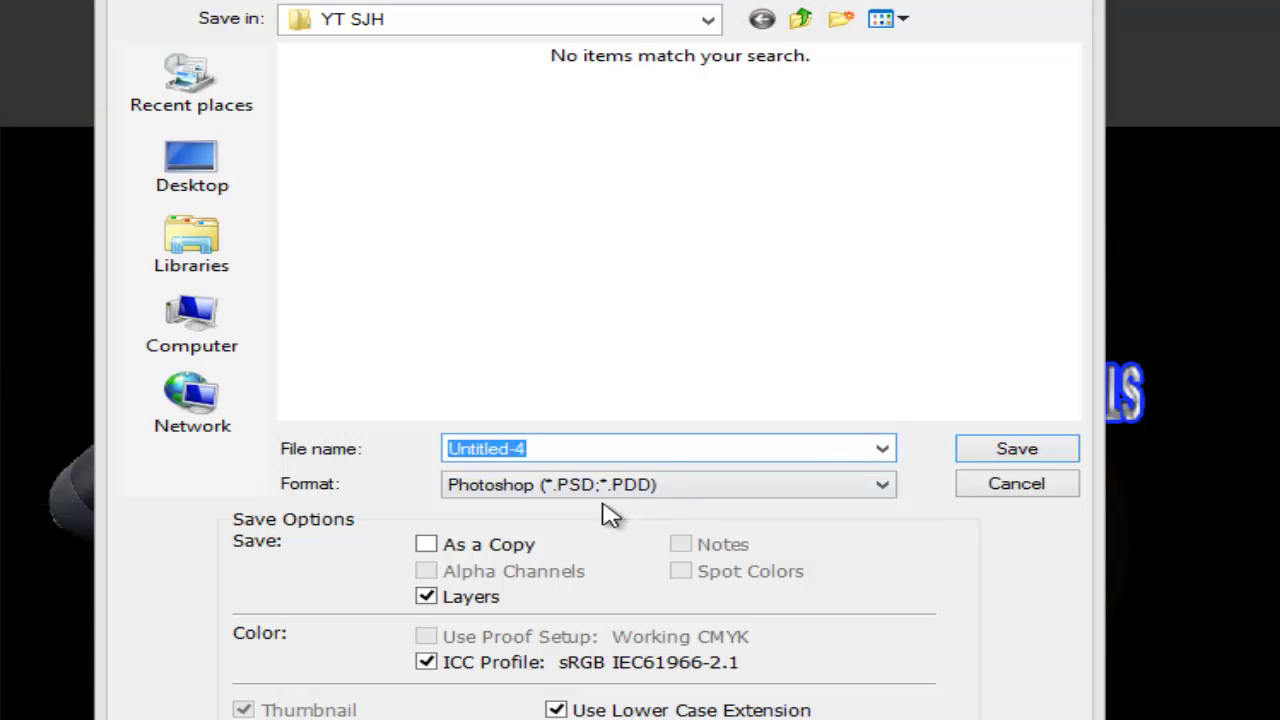
pyautogui.click(597, 497)
pyautogui.click(614, 503)
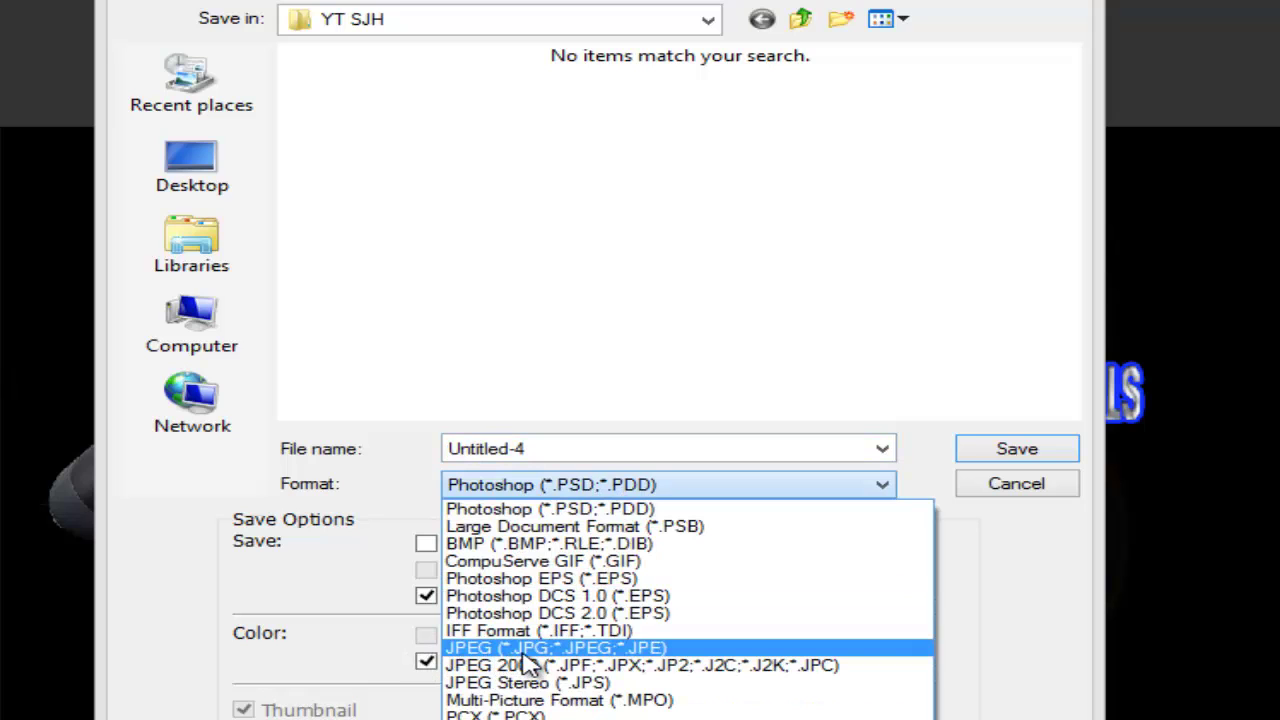
pyautogui.click(657, 648)
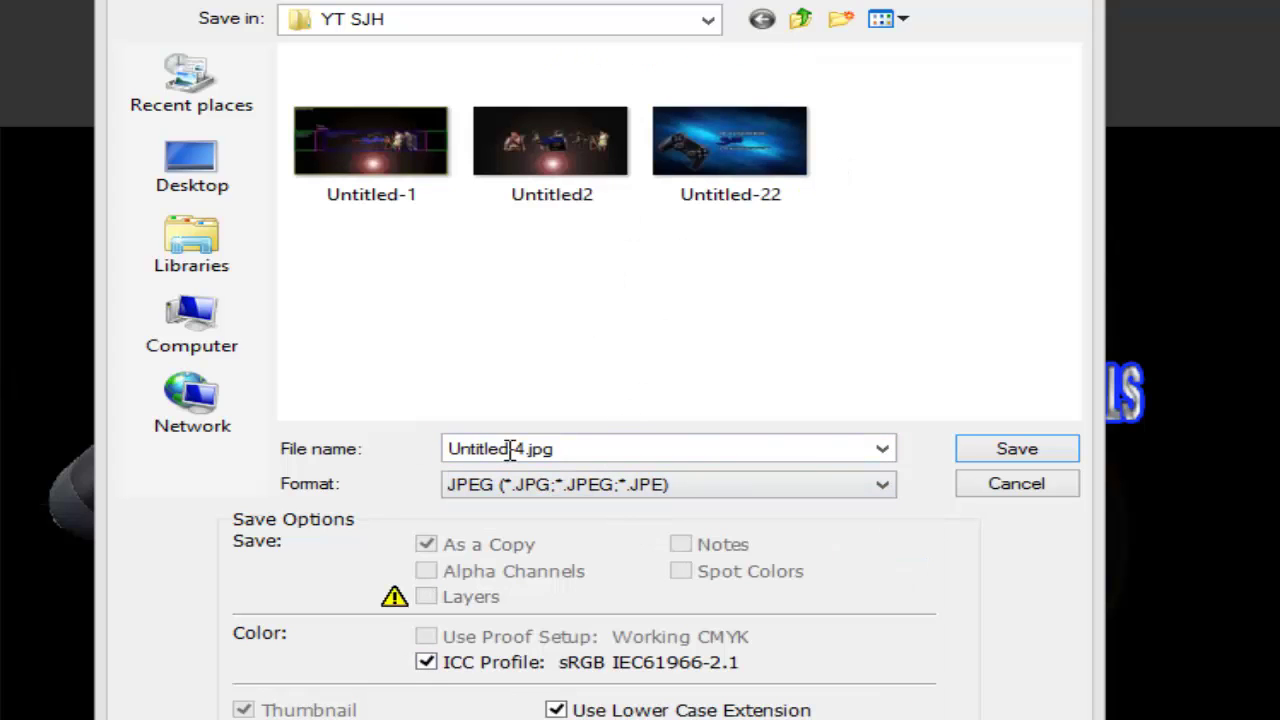
pyautogui.click(1028, 450)
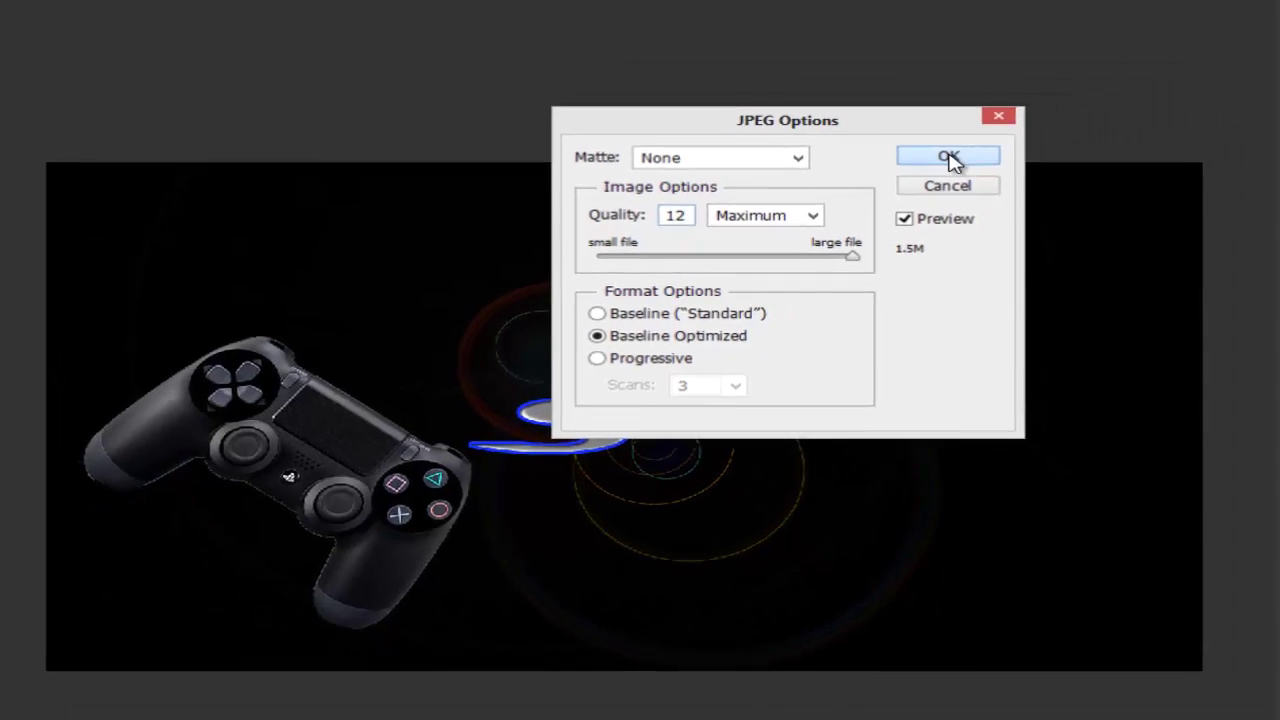
pyautogui.click(1138, 120)
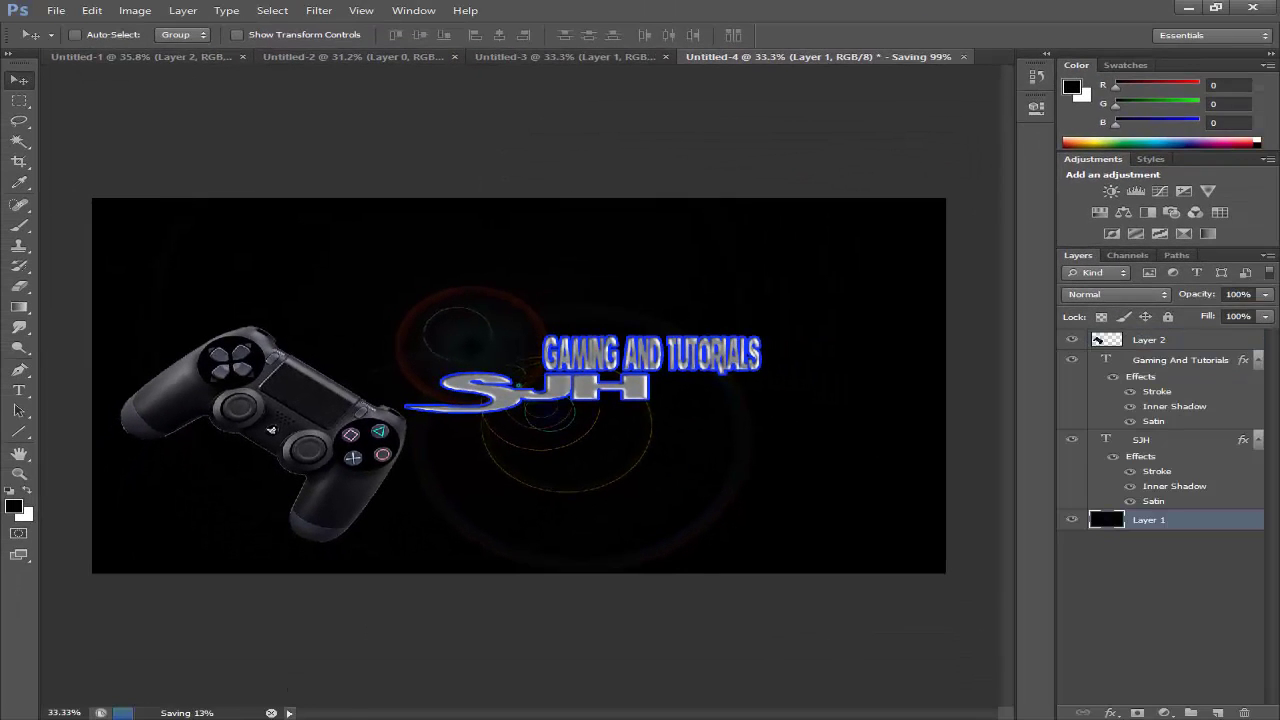
# Step: Switch to Firefox with the SJH YouTube channel page
pyautogui.moveTo(355, 708)
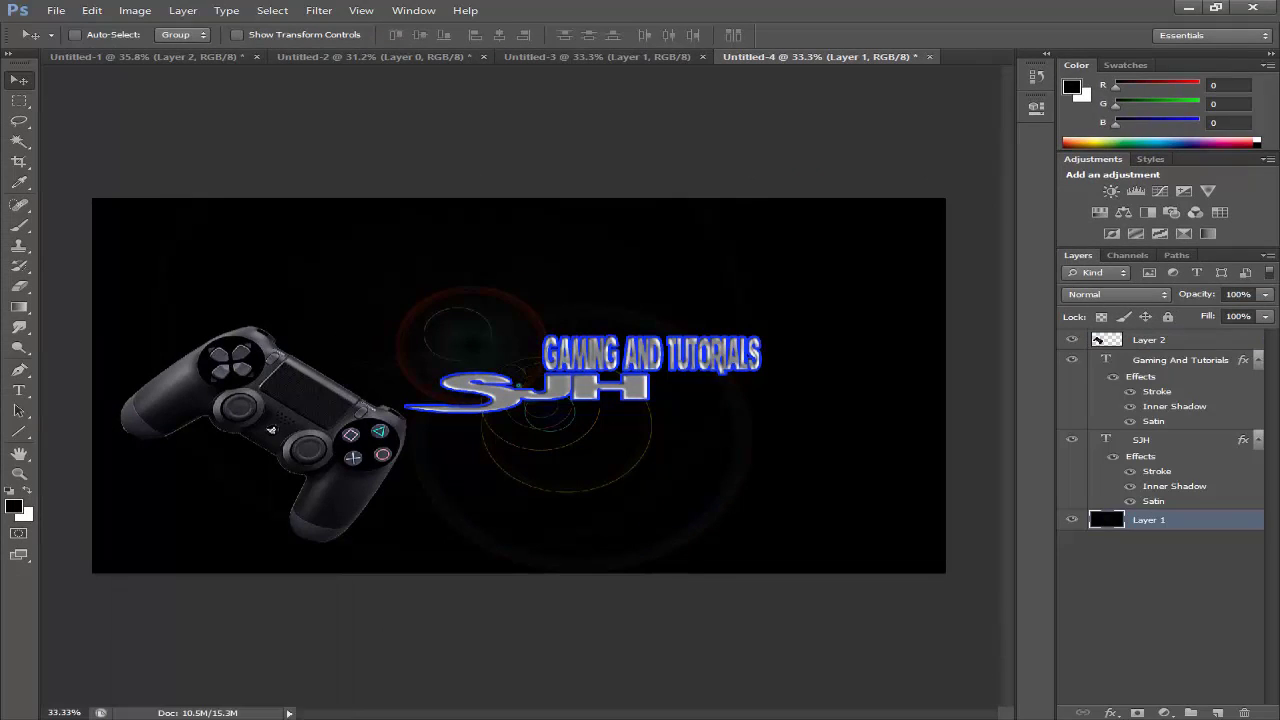
pyautogui.click(220, 650)
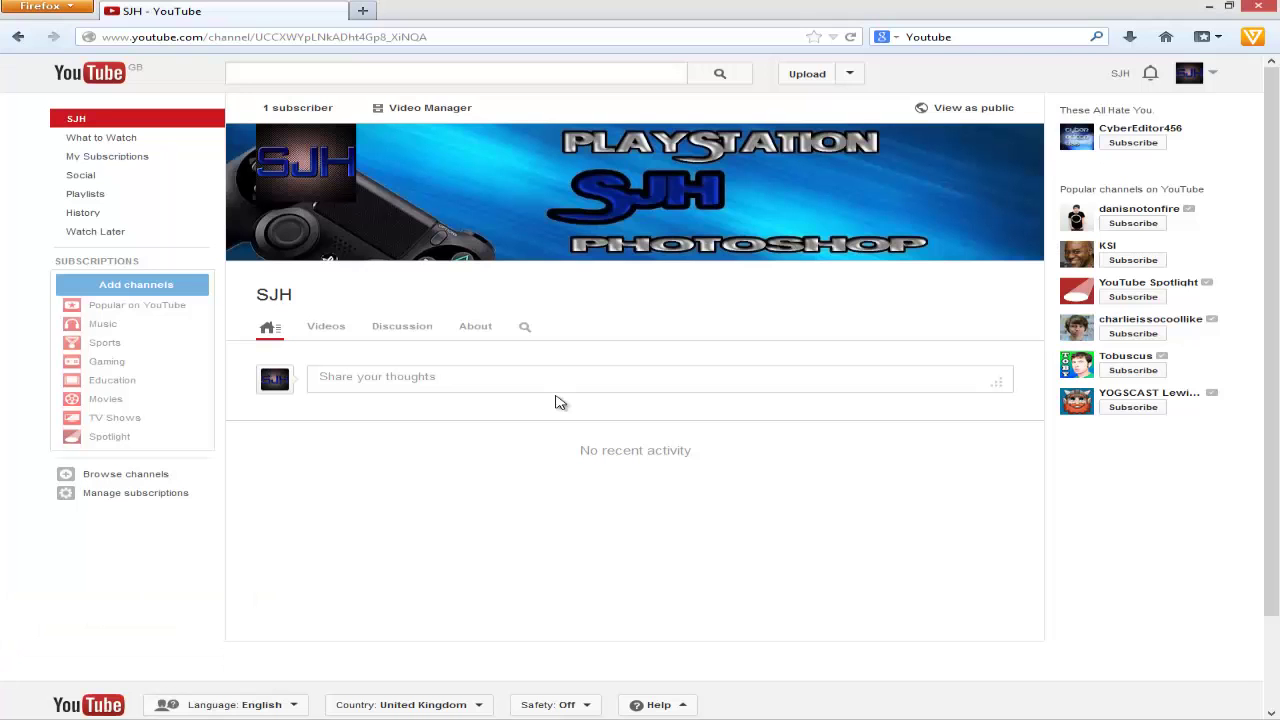